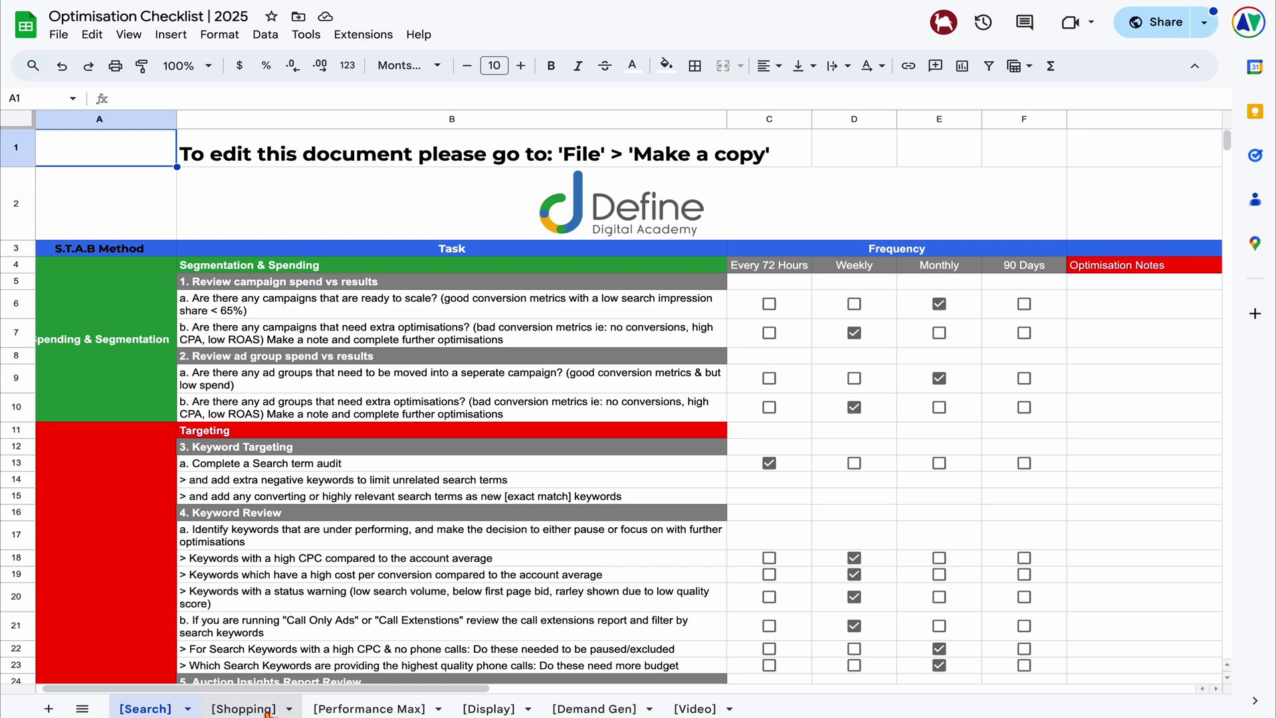
Review the Shopping, Performance Max, Display, Demand Gen and Video checklist sheets, then return to Search.
click(245, 709)
click(368, 709)
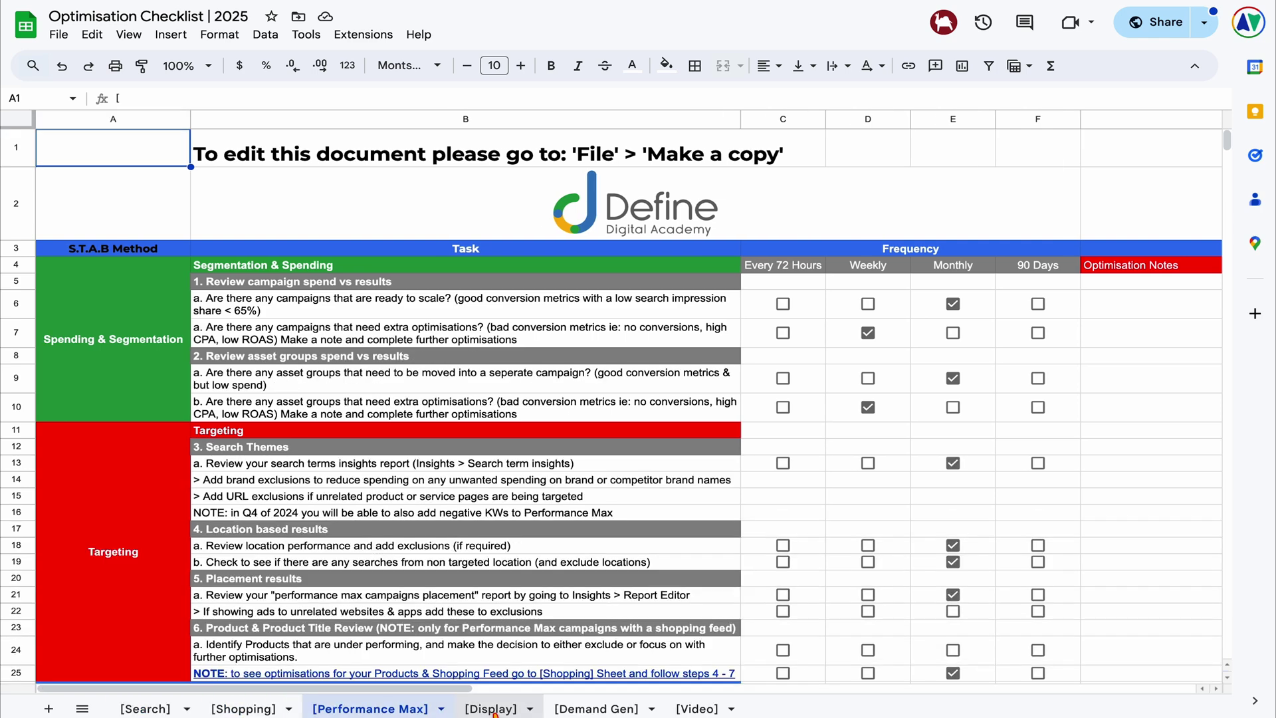
click(490, 709)
click(598, 710)
click(696, 709)
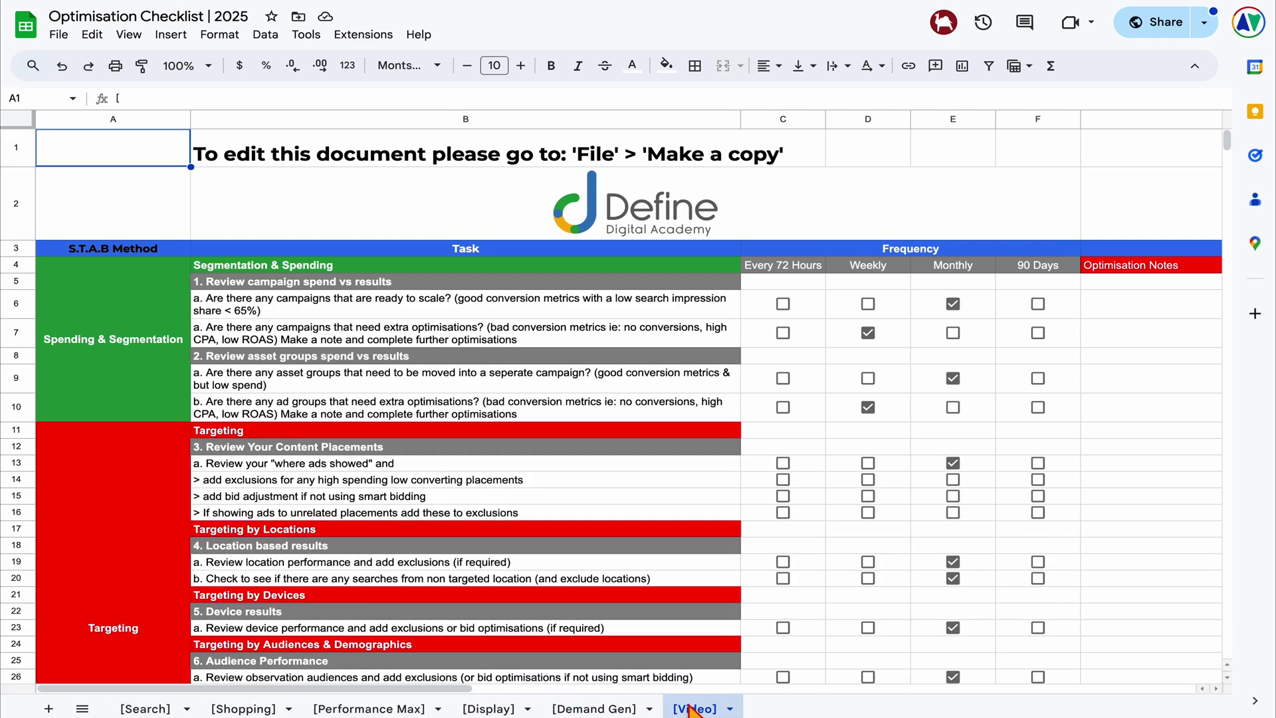
click(145, 709)
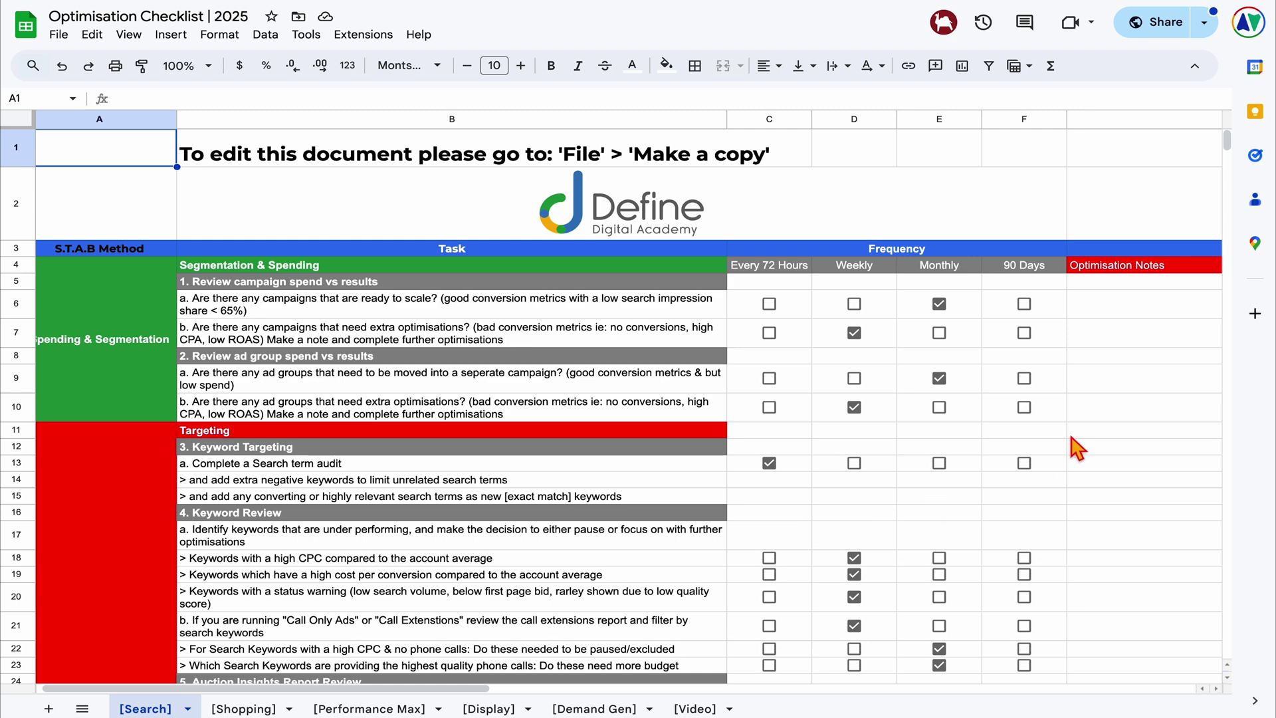
Dismiss the broad match keywords recommendation and select notes cell G6.
scroll(1077, 449, right, 6)
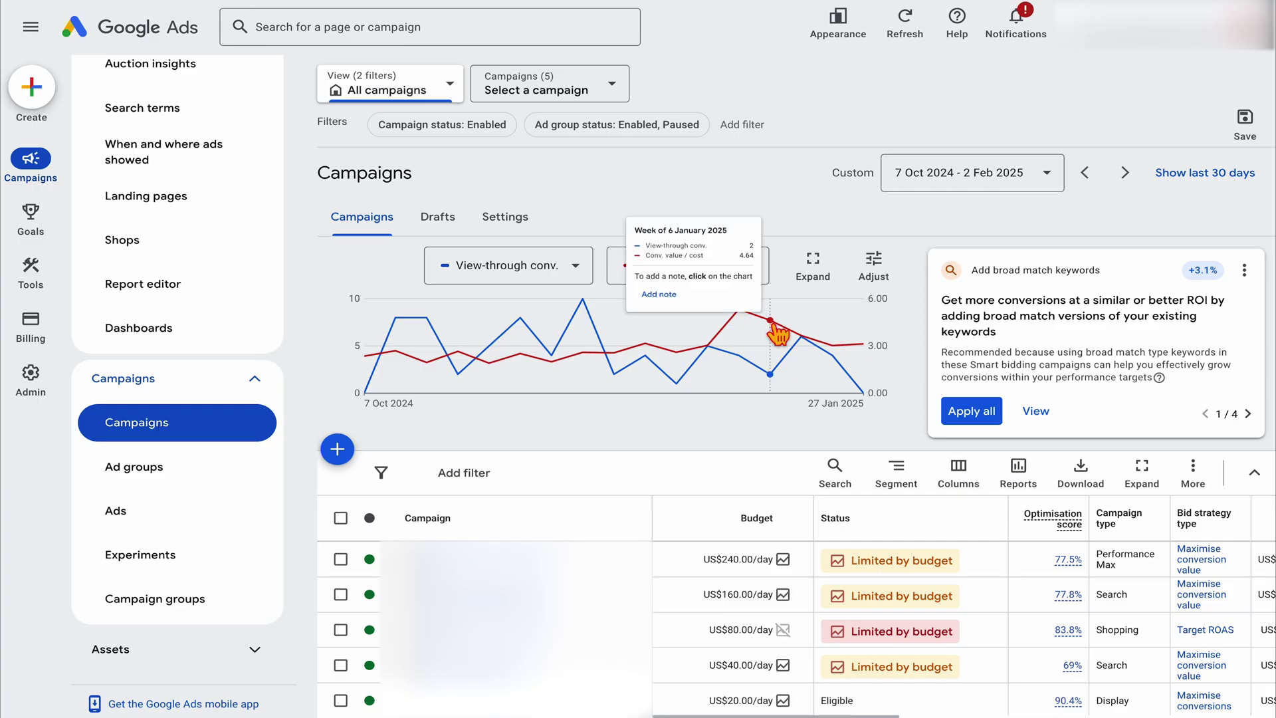
click(1244, 270)
click(1238, 273)
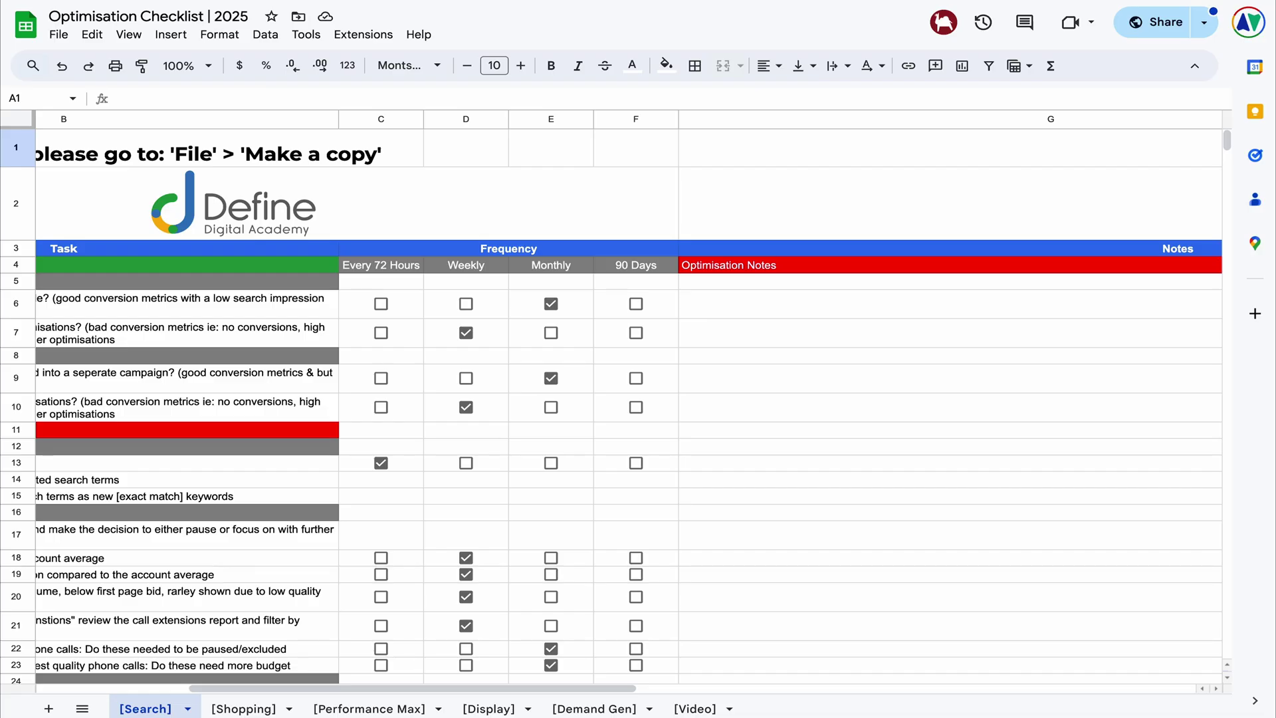
click(722, 306)
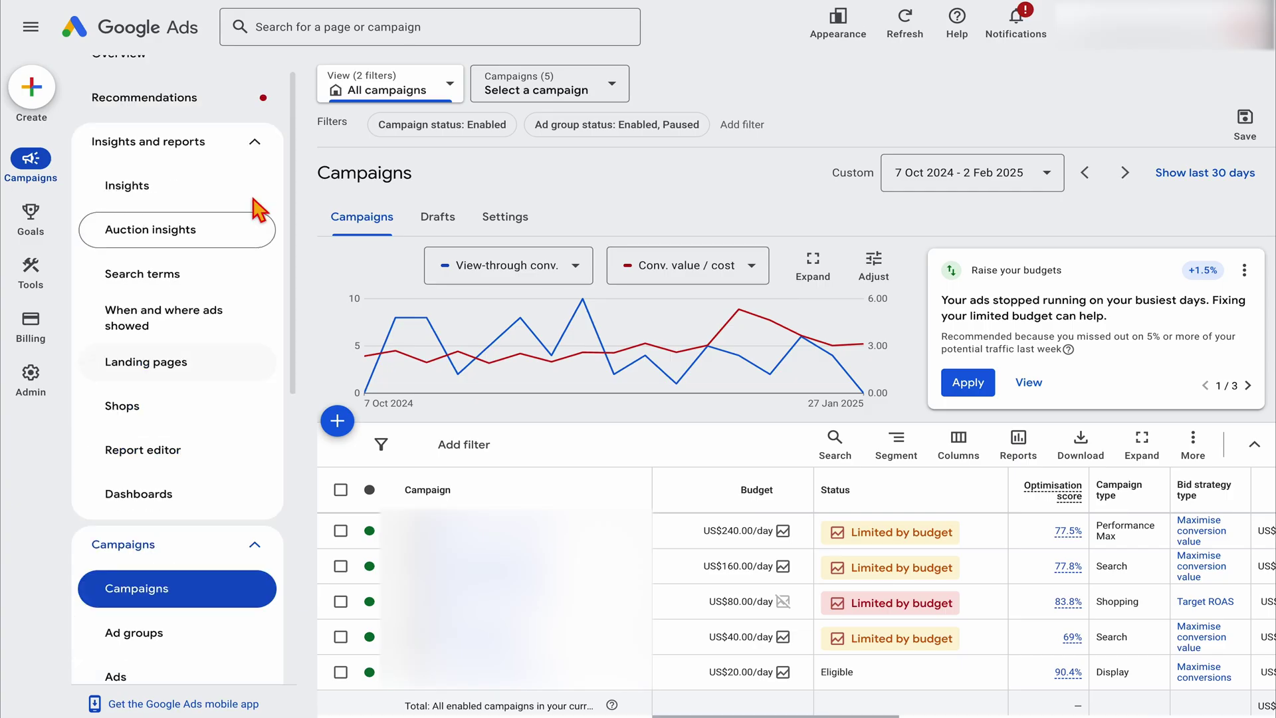
Show the account Overview for a custom range of 8 Jul 2024 to 2 Feb 2025.
scroll(162, 114, up, 1)
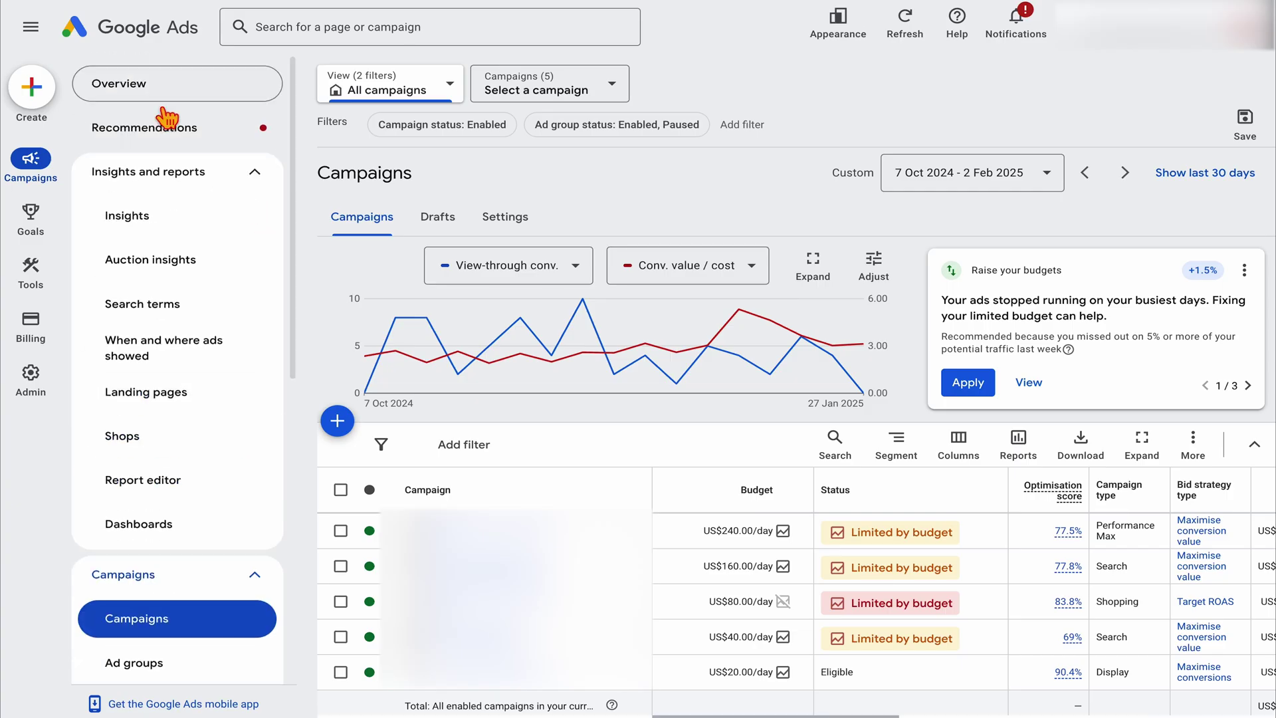
click(165, 111)
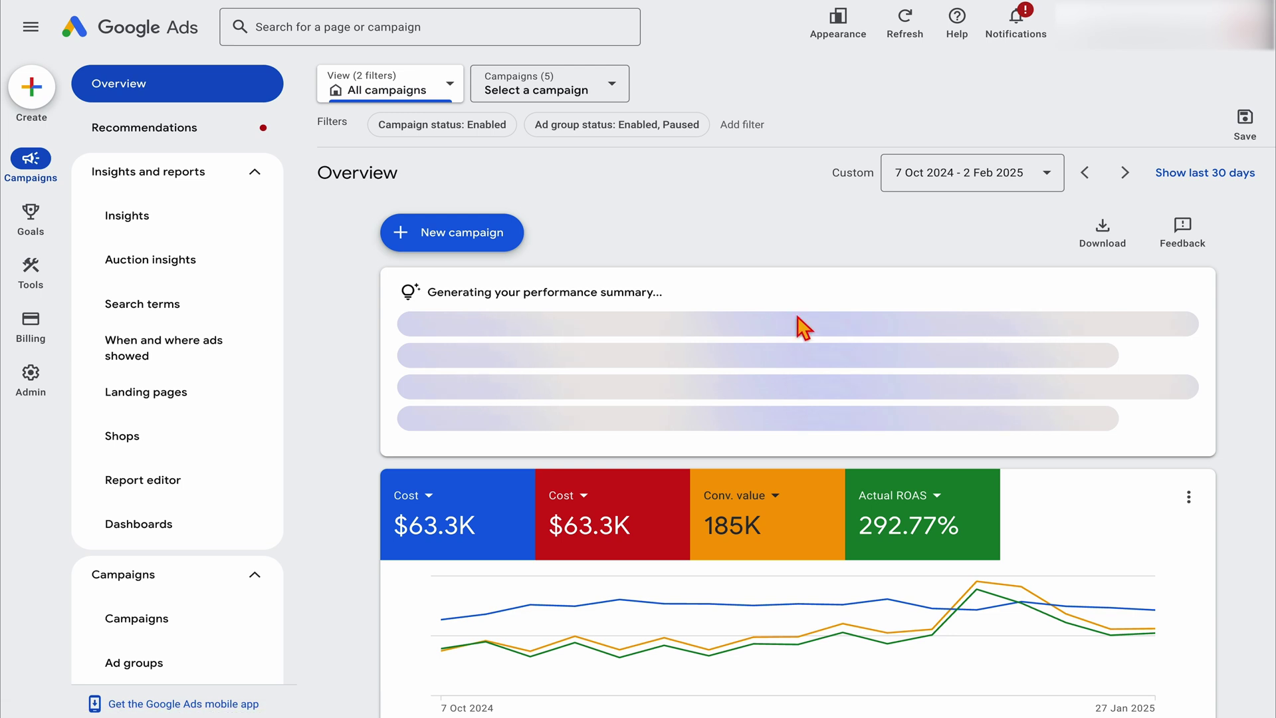
click(958, 178)
scroll(1082, 401, up, 5)
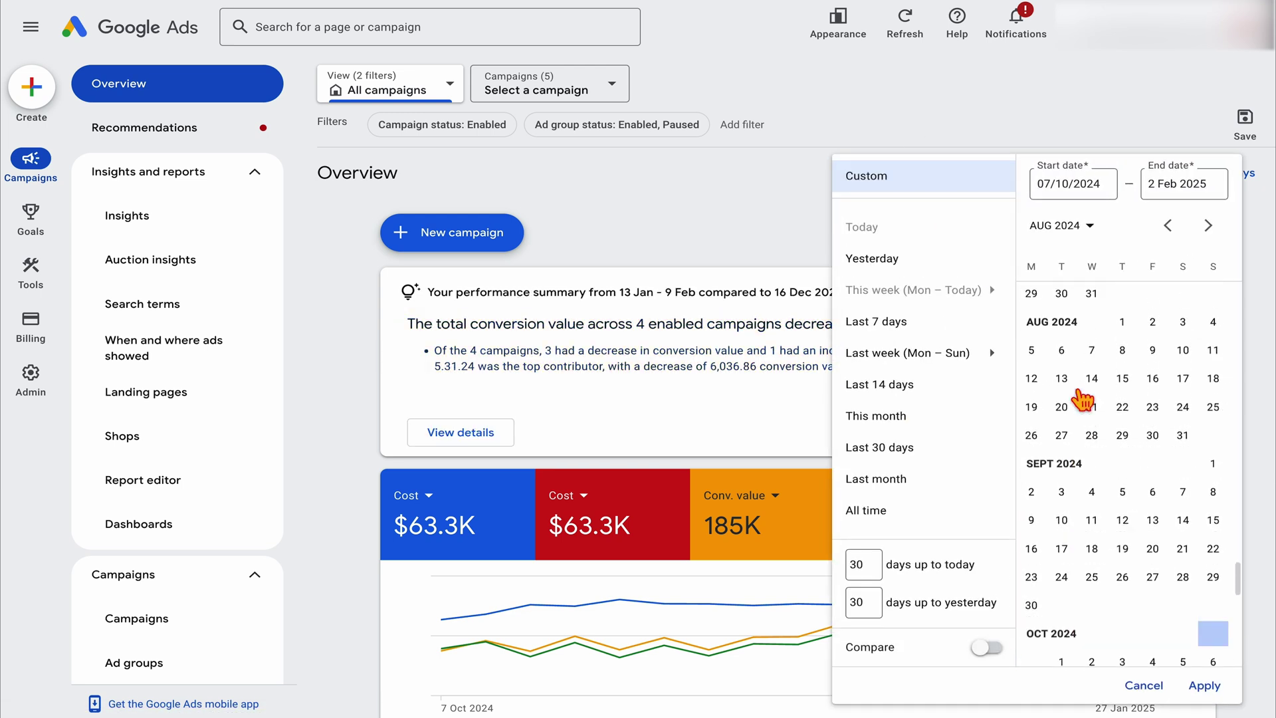
scroll(1080, 395, up, 1)
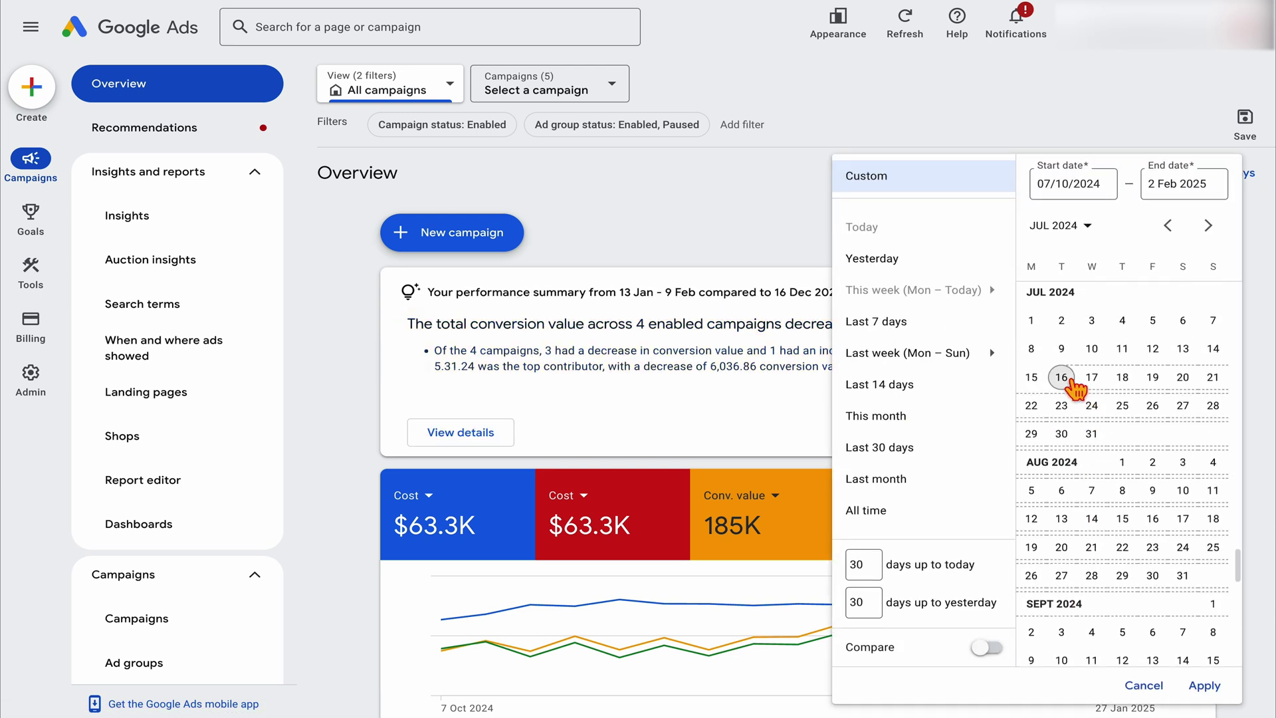
click(1031, 347)
scroll(1071, 432, down, 8)
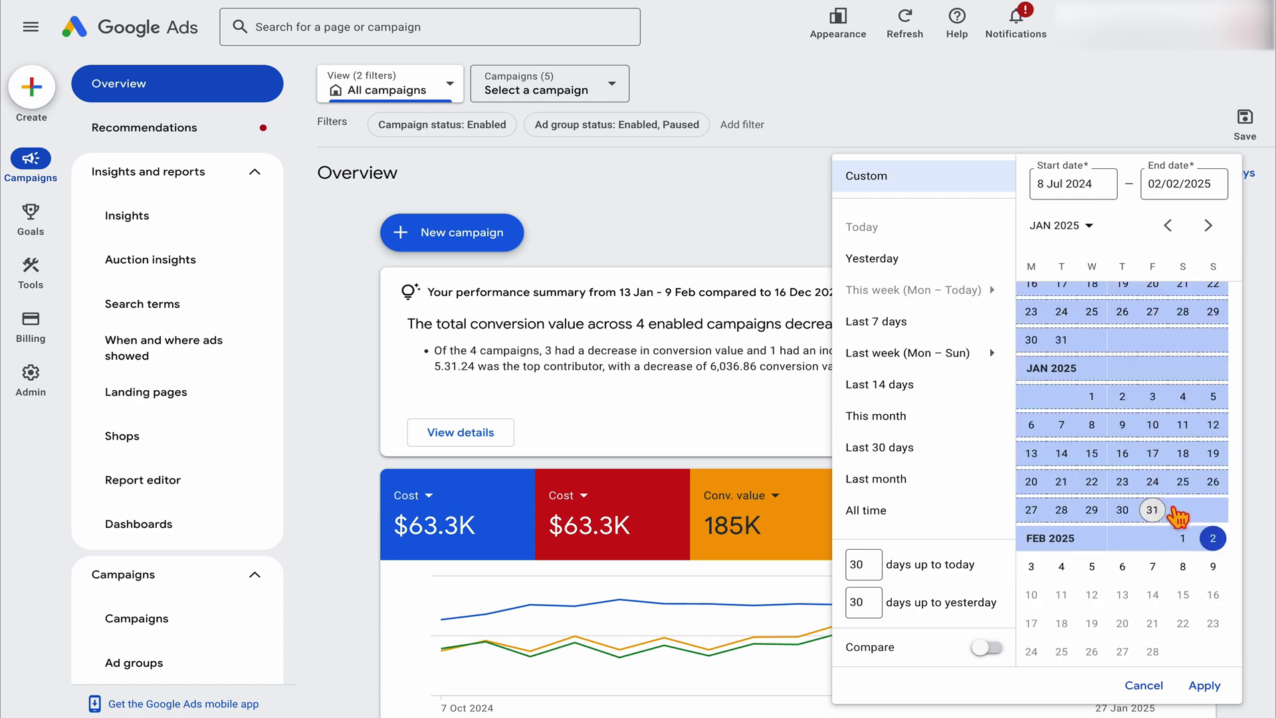
scroll(1164, 491, up, 6)
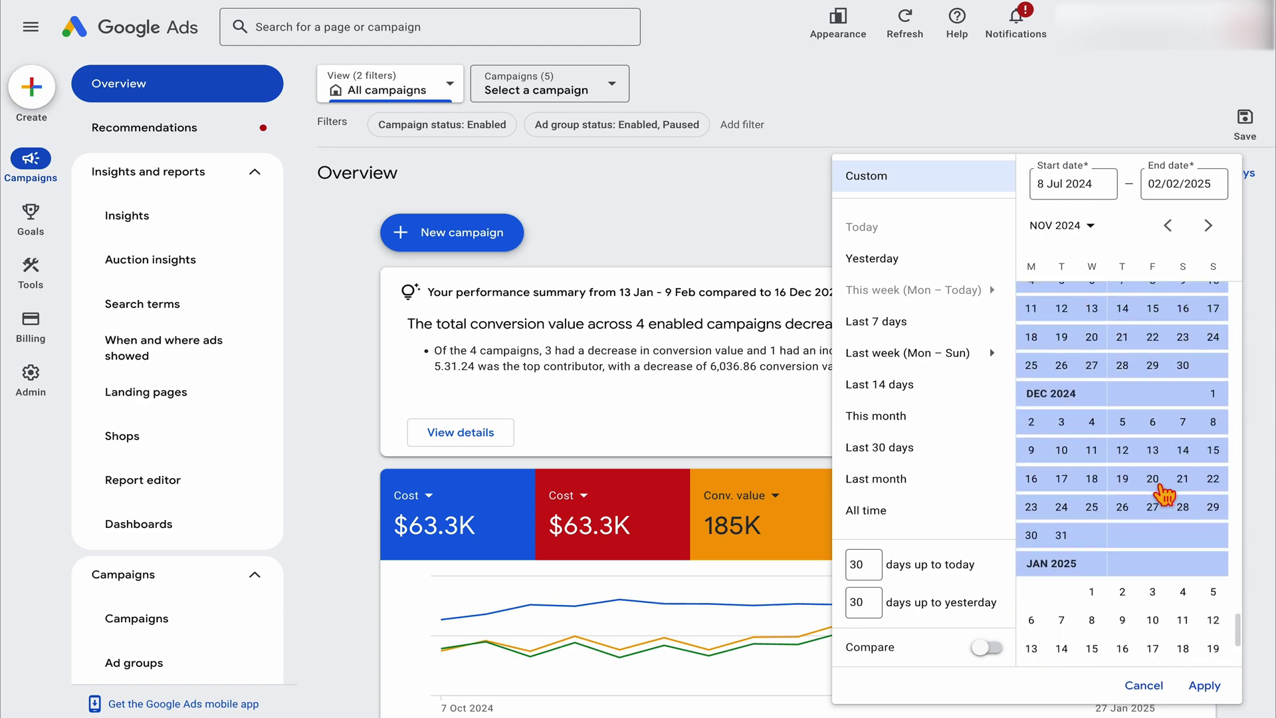
scroll(1163, 492, up, 4)
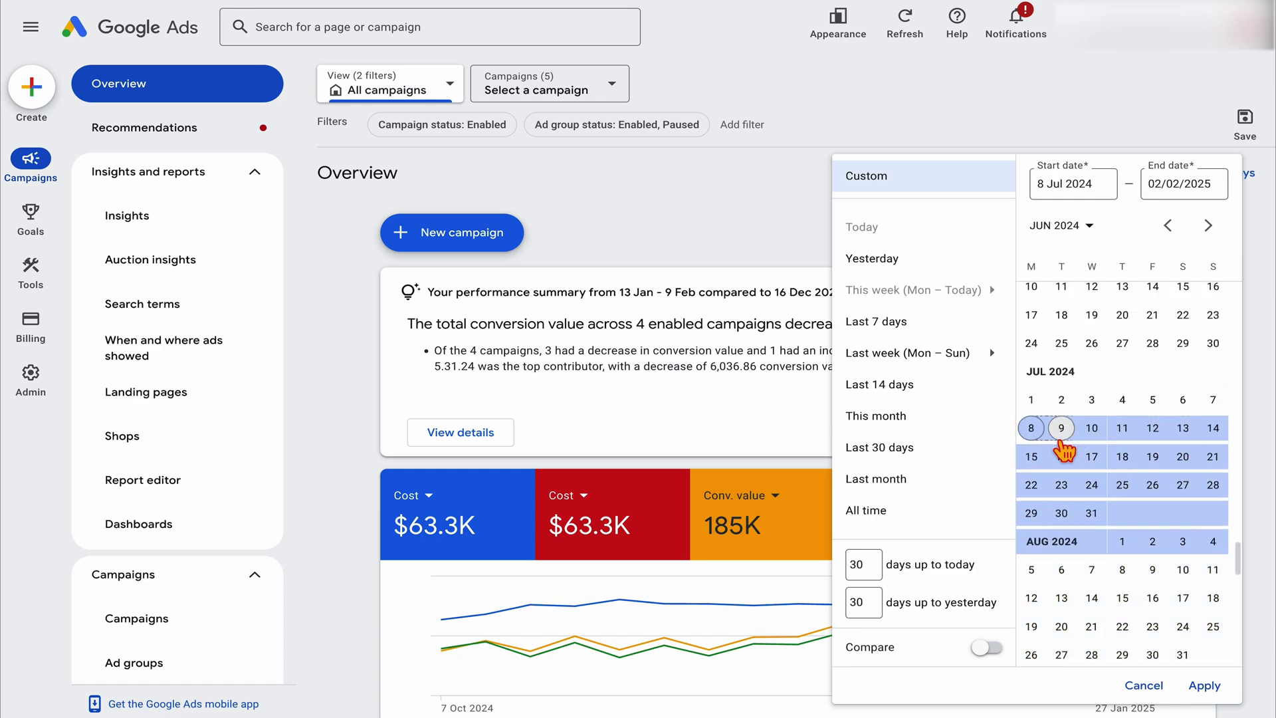
scroll(1060, 448, down, 8)
click(1217, 547)
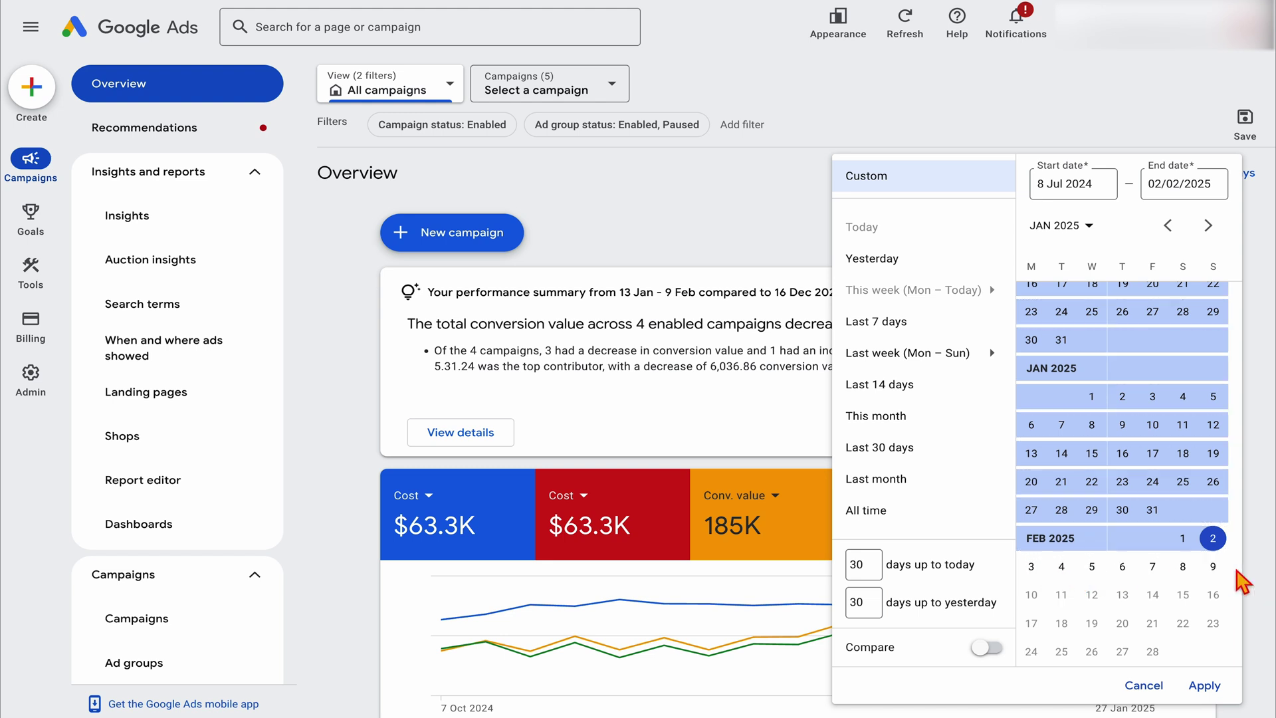
click(1206, 689)
Switch the Overview chart to a weekly trend.
click(1194, 443)
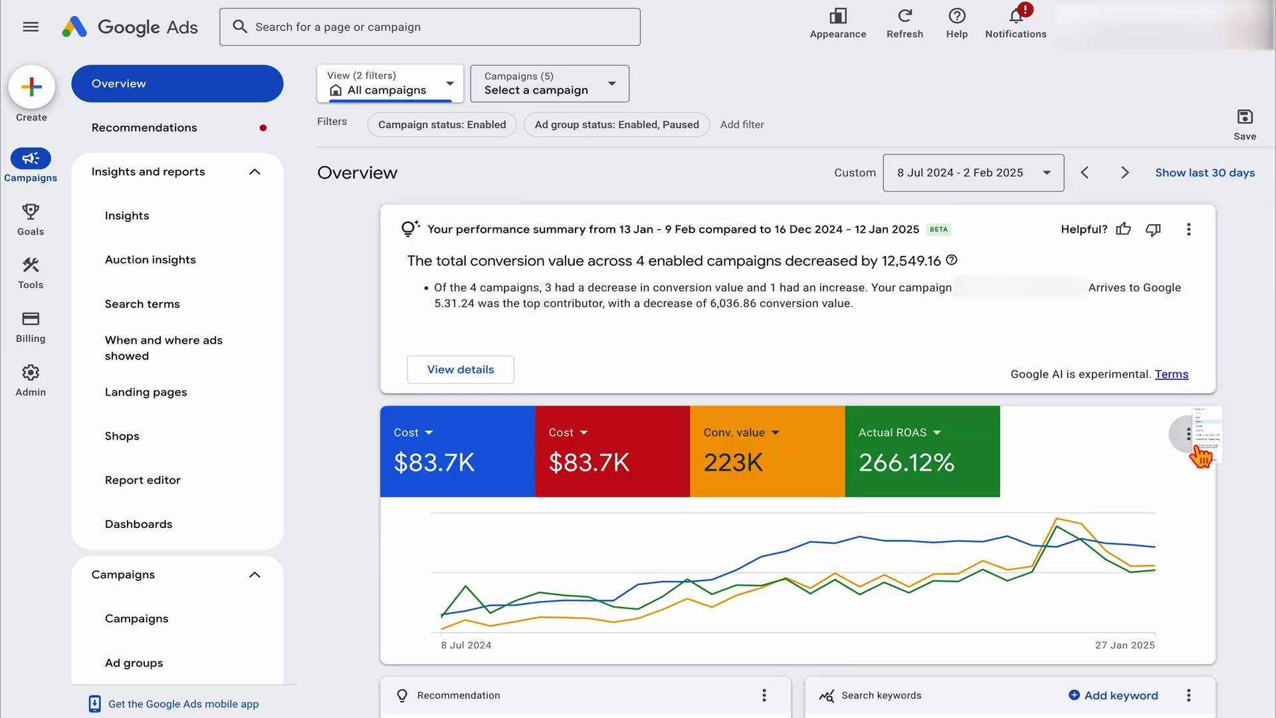
click(1077, 470)
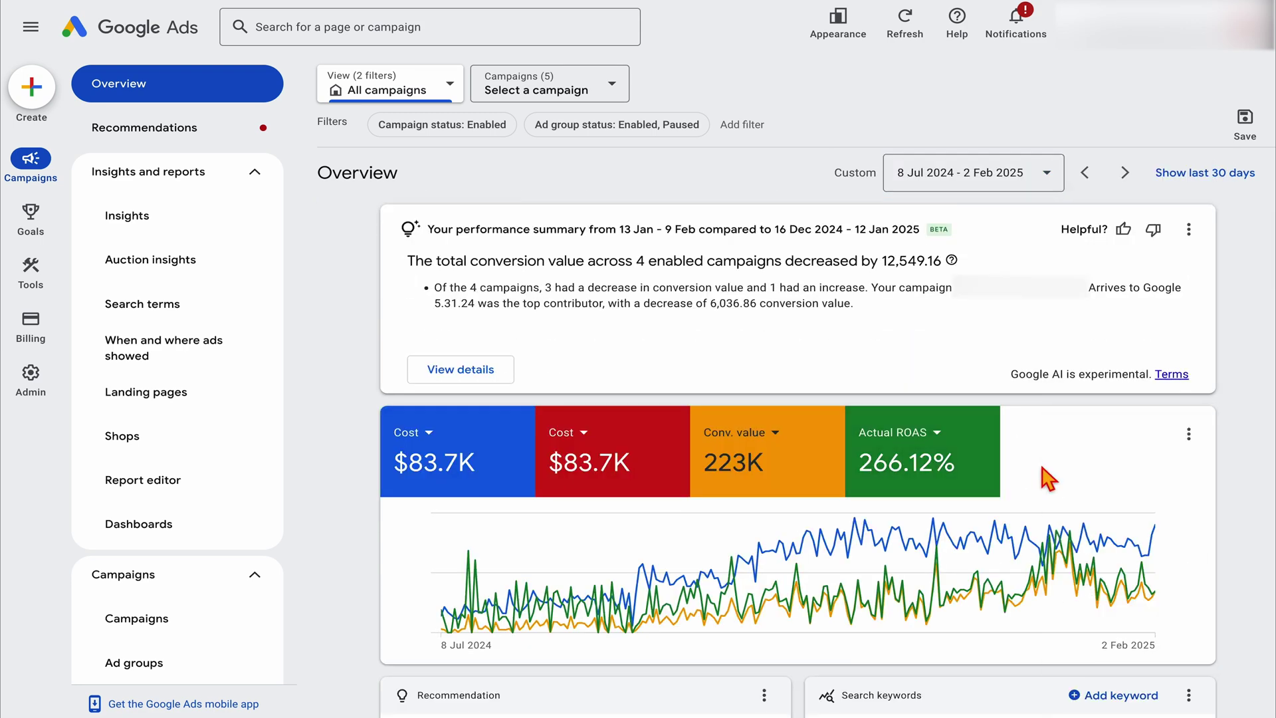
click(1189, 435)
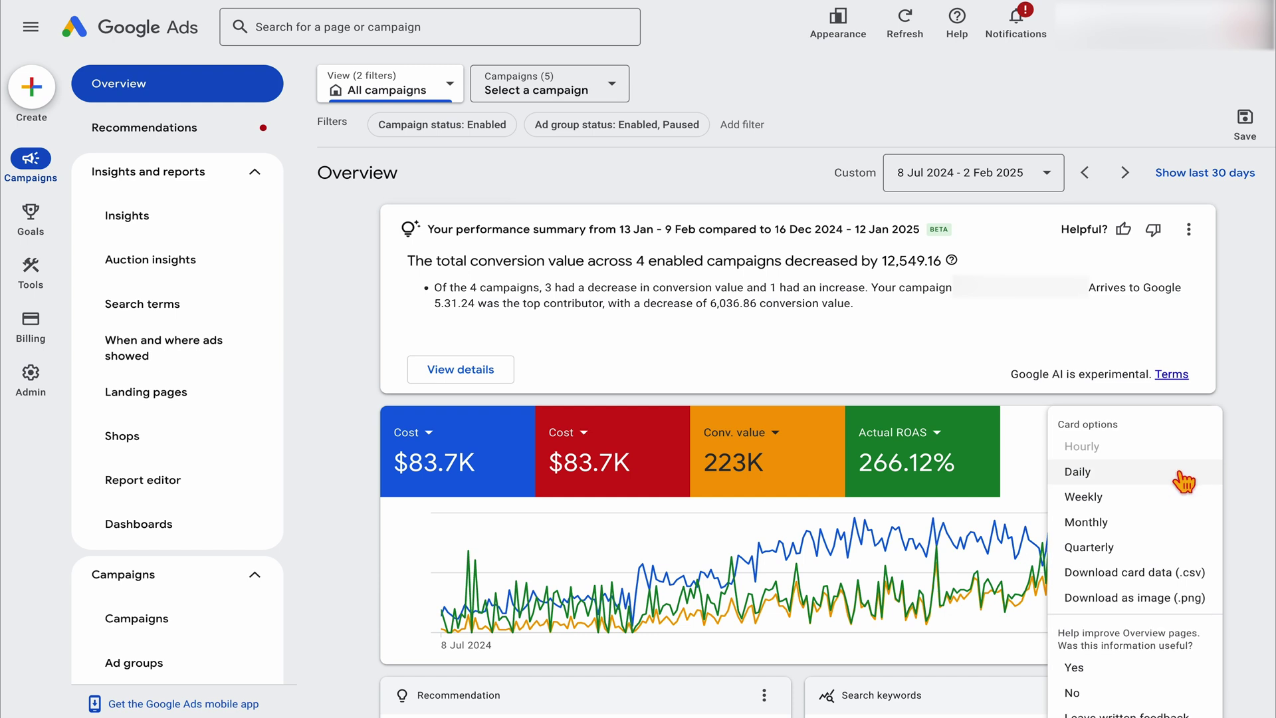
click(1176, 503)
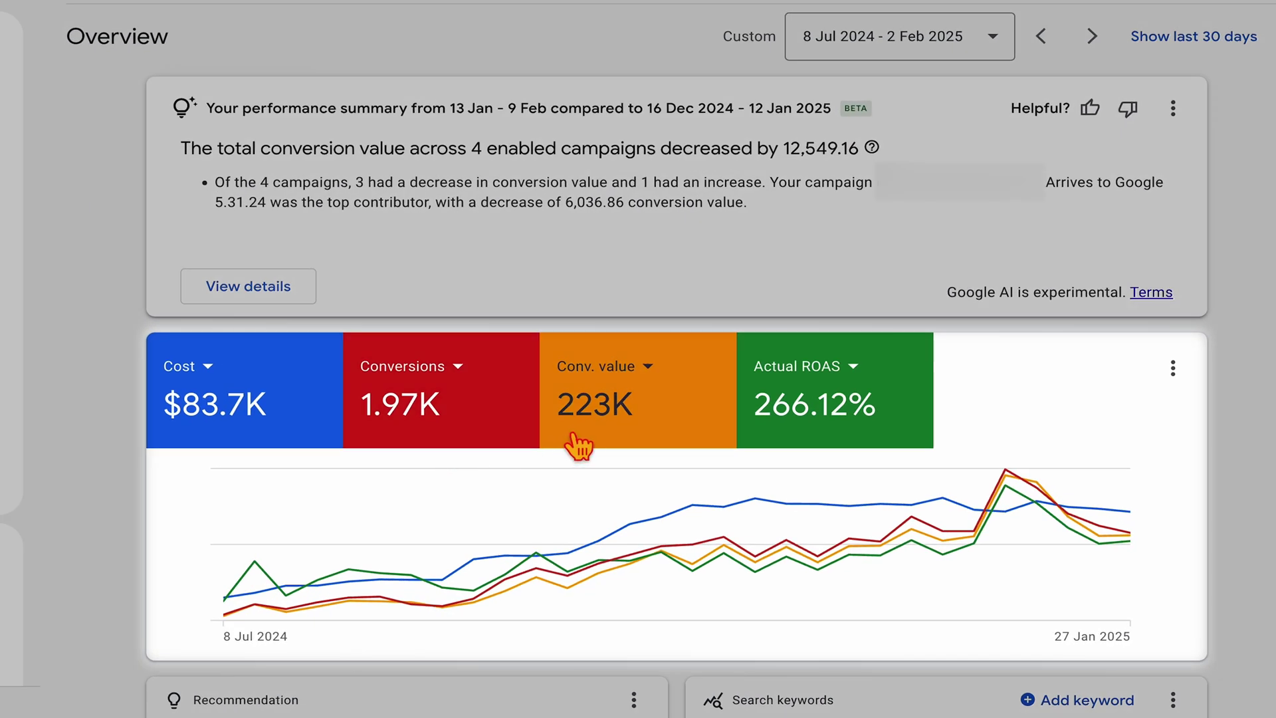
Remove Conv. value and Actual ROAS from the chart, leaving Cost and Conversions.
click(613, 442)
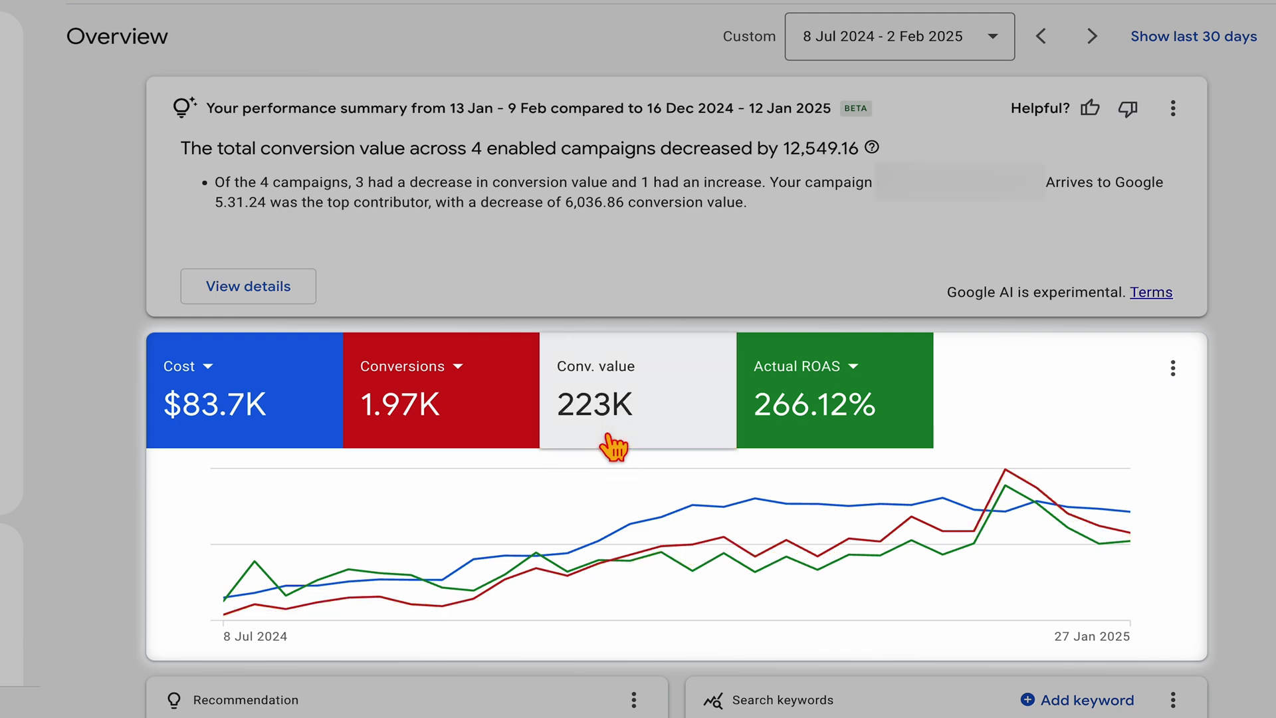
click(839, 425)
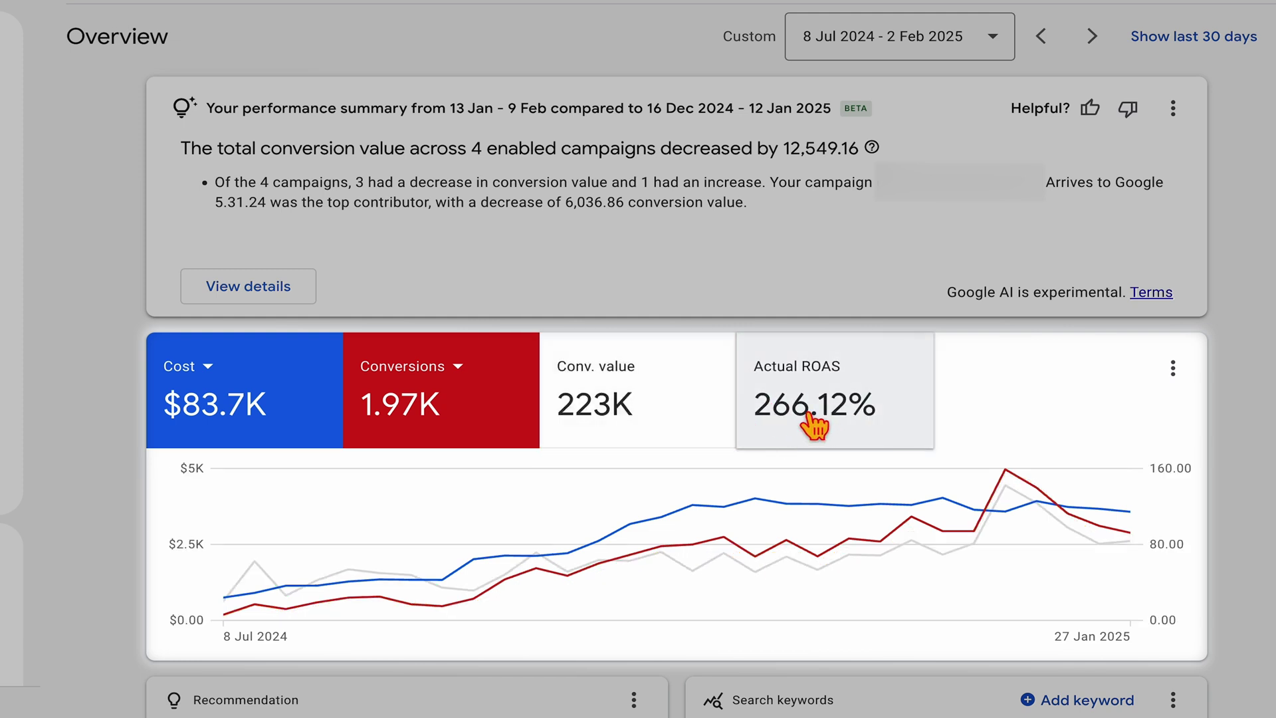
click(811, 416)
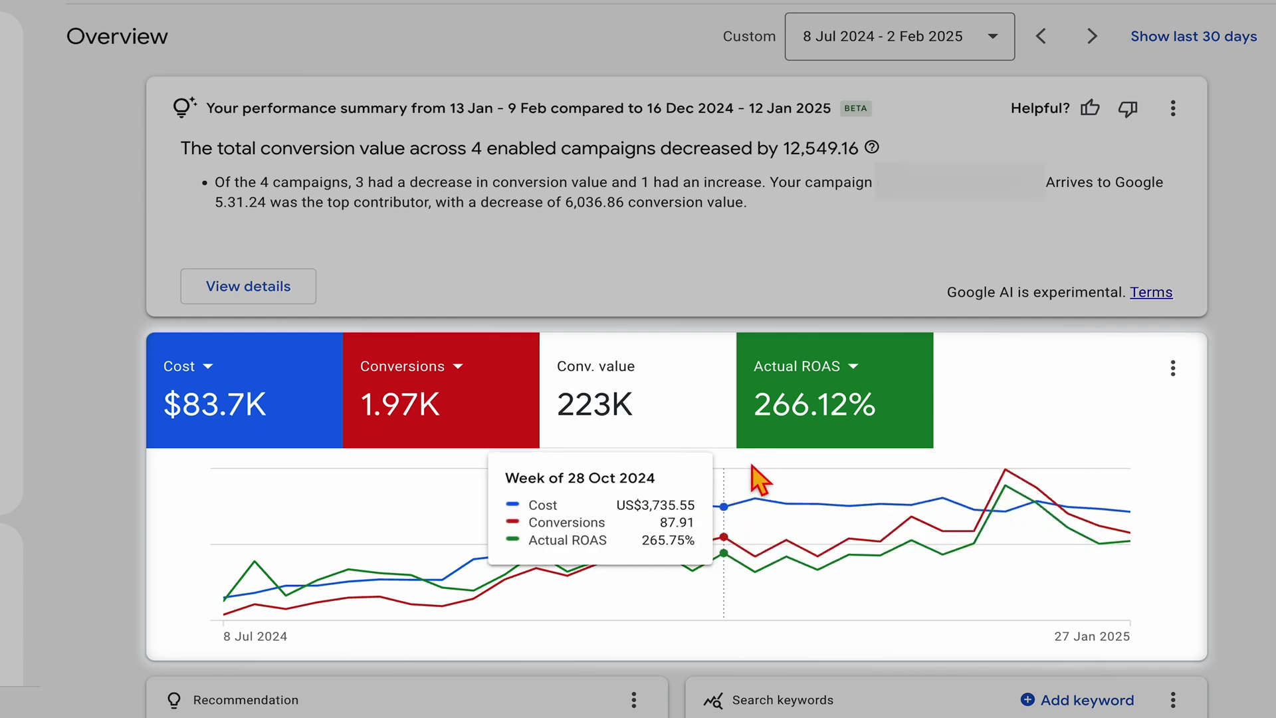
click(751, 395)
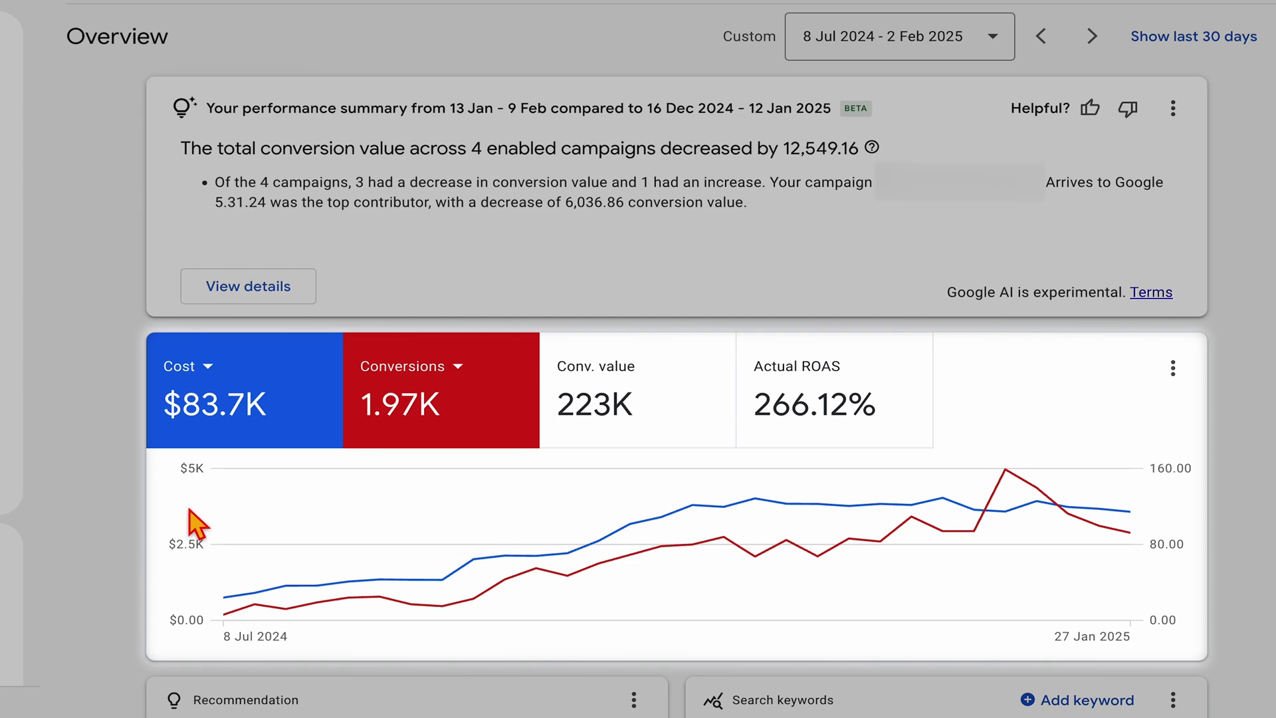
Segment the Campaigns table by conversion action.
scroll(145, 513, down, 3)
scroll(145, 513, up, 4)
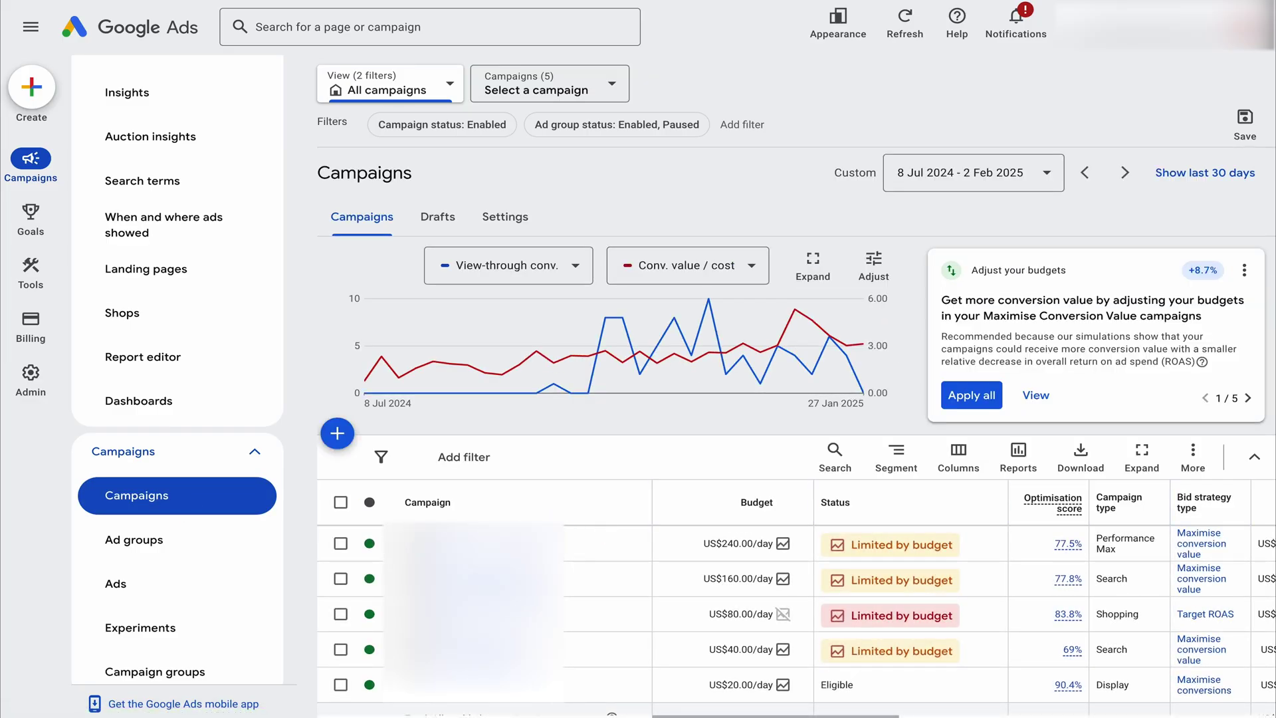
click(905, 468)
mouse_move(829, 454)
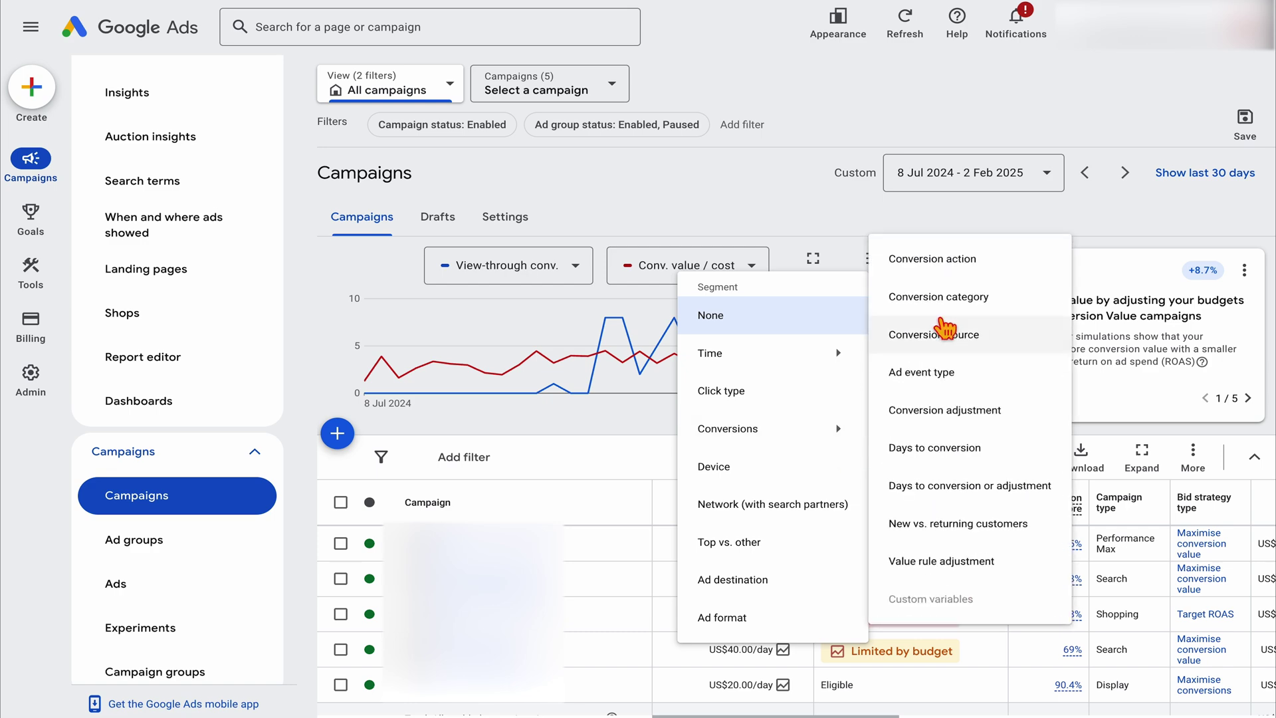
click(931, 264)
click(959, 454)
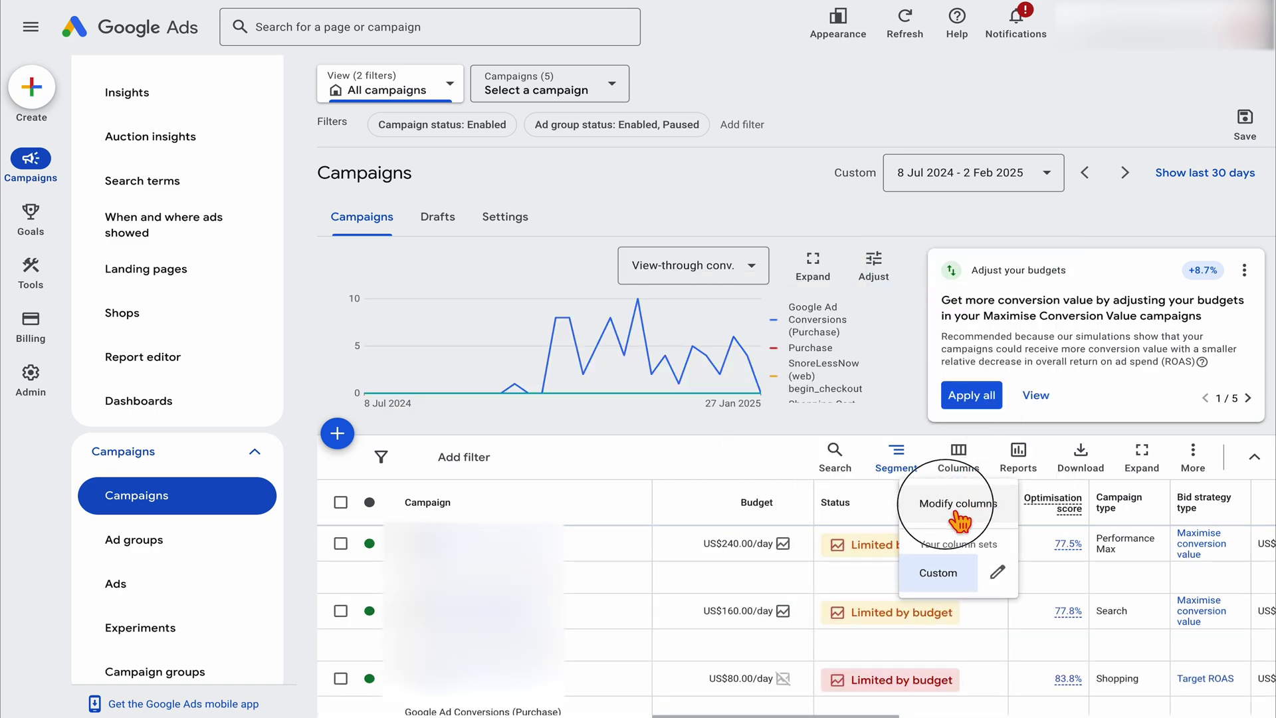
Search 'share' in Modify columns and add the Click share column to the table.
click(958, 504)
text(share)
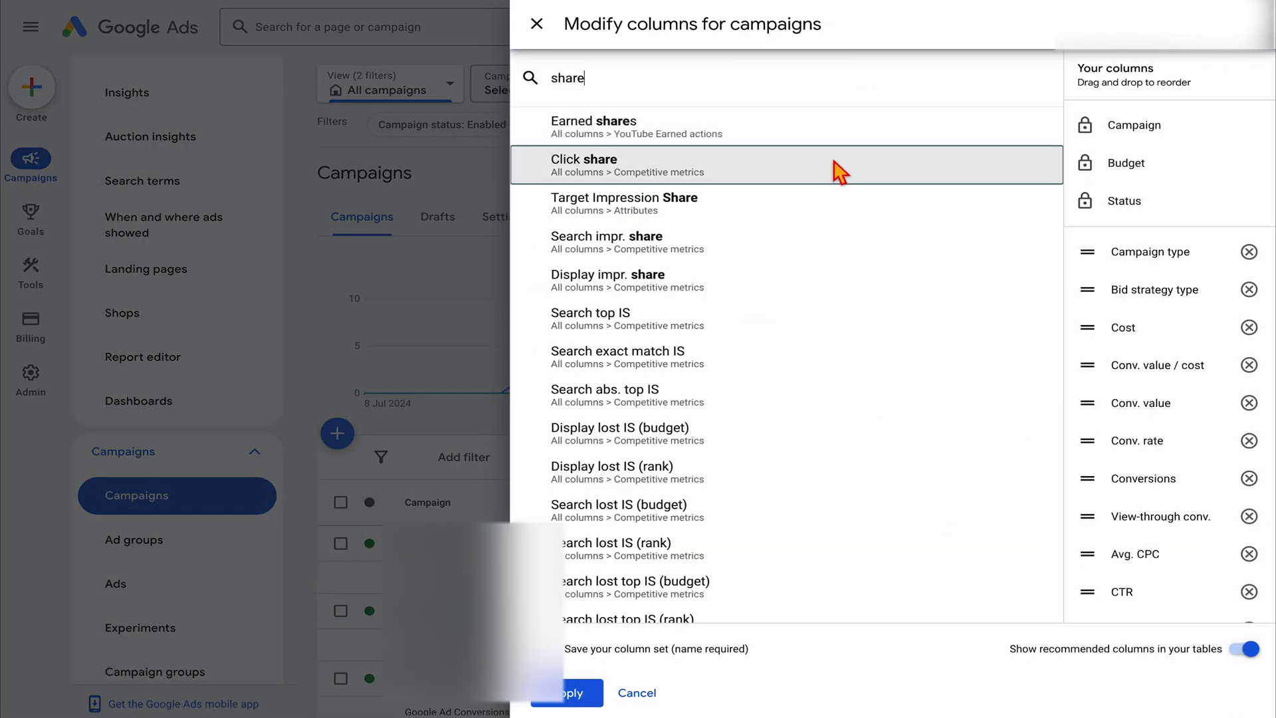
click(828, 166)
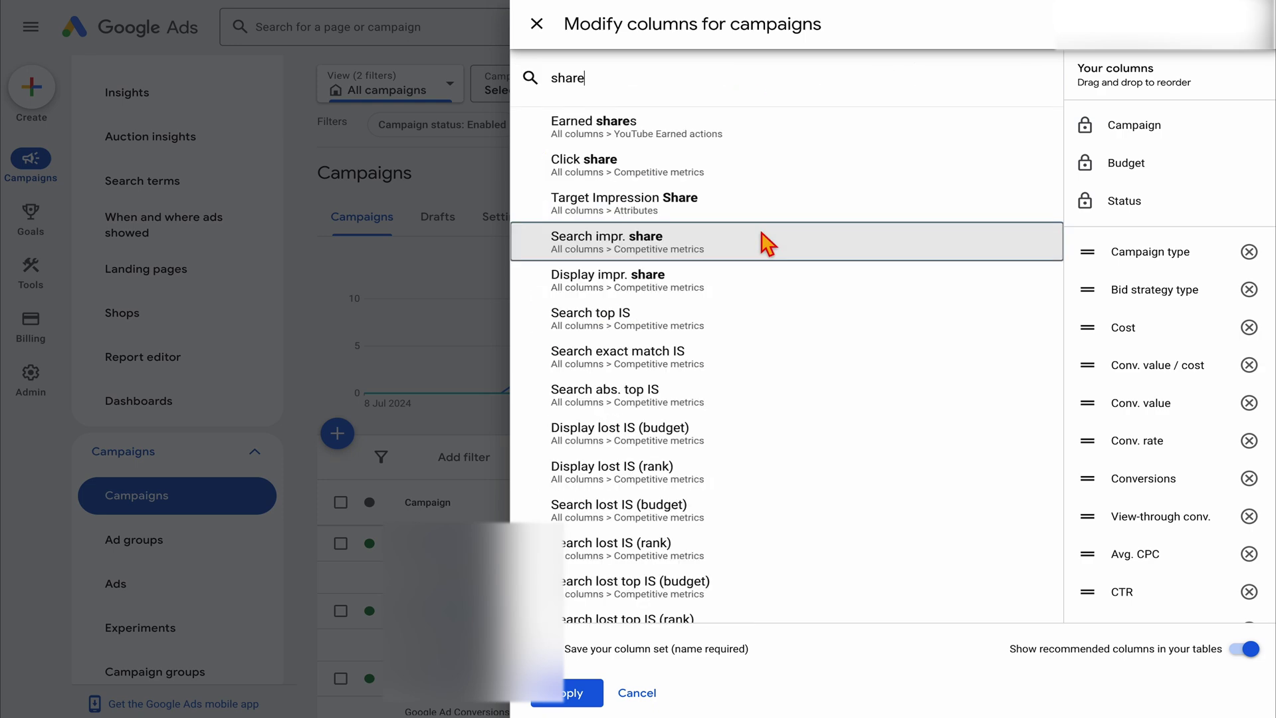
click(763, 242)
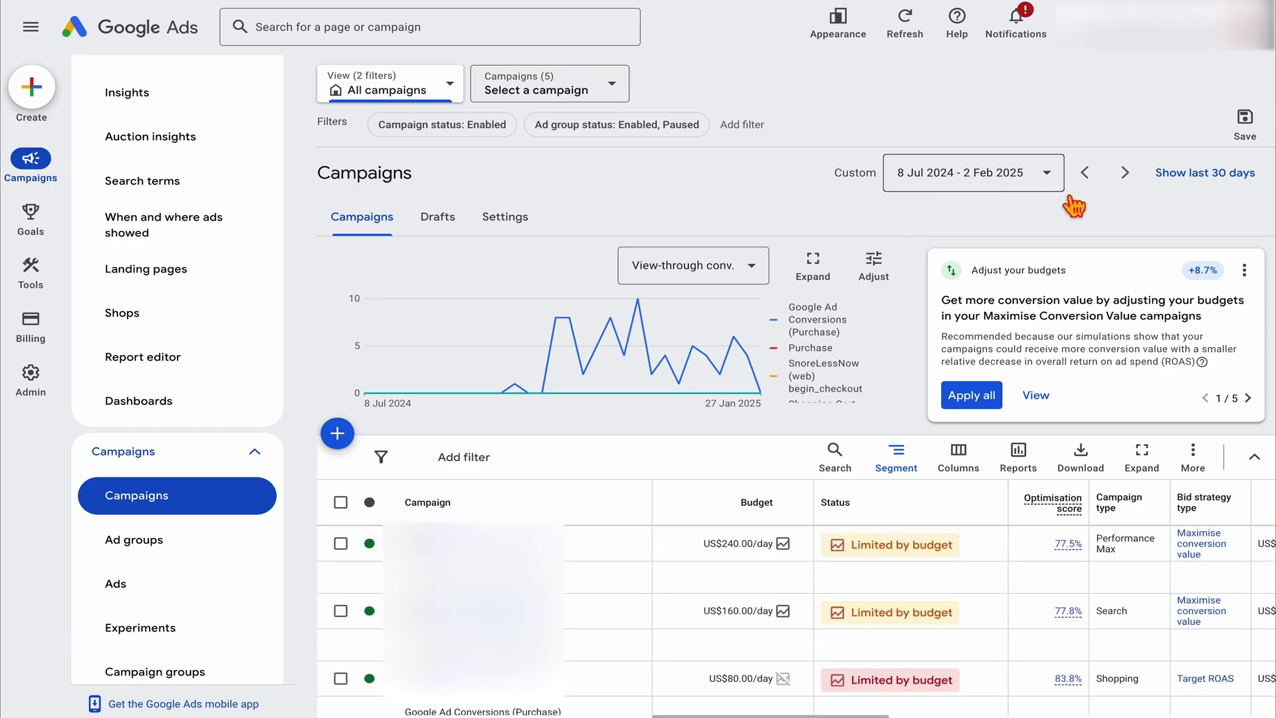
Switch the Campaigns view to the last 30 days, 11 Jan – 9 Feb 2025.
click(1204, 189)
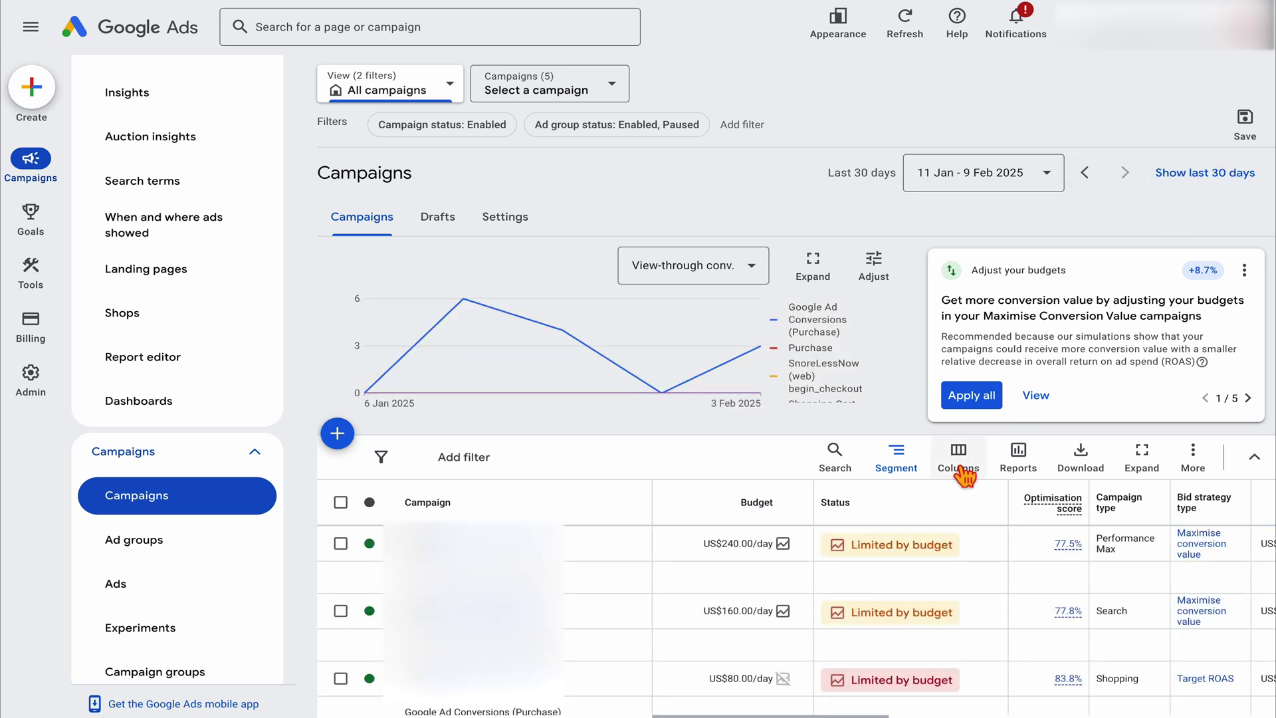
scroll(890, 641, down, 1)
scroll(905, 579, right, 5)
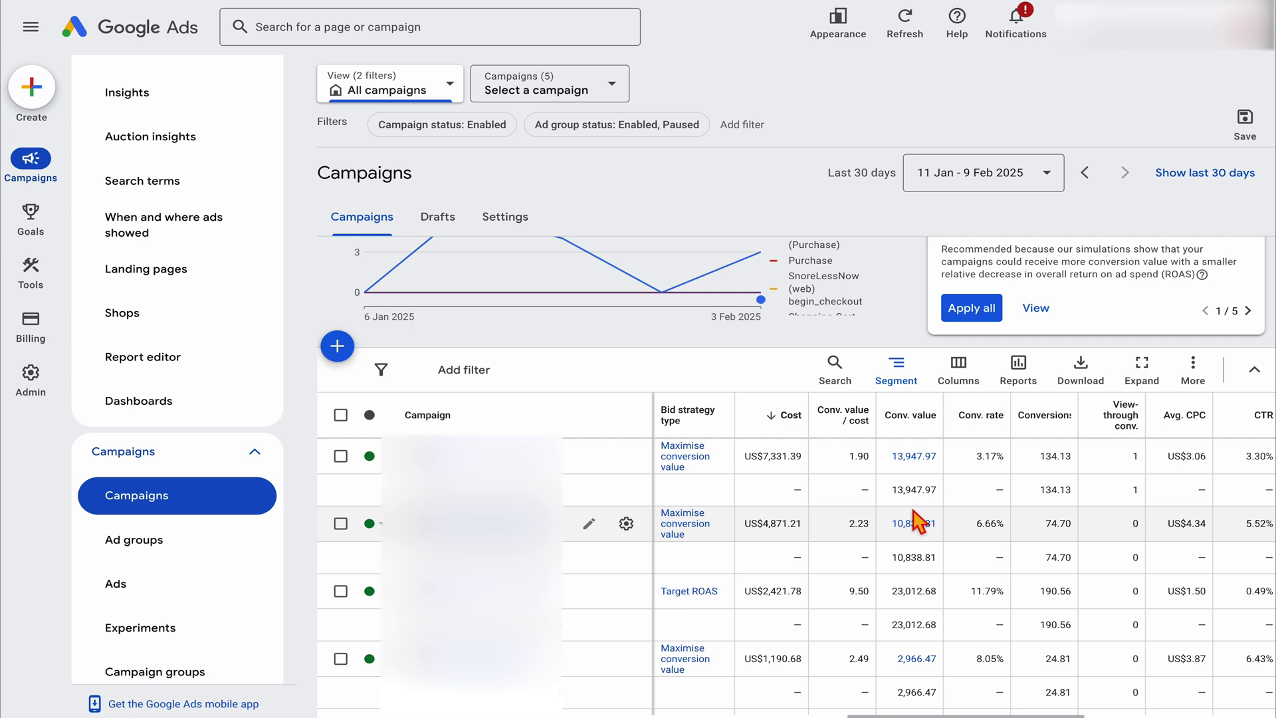
scroll(923, 523, down, 1)
mouse_move(923, 523)
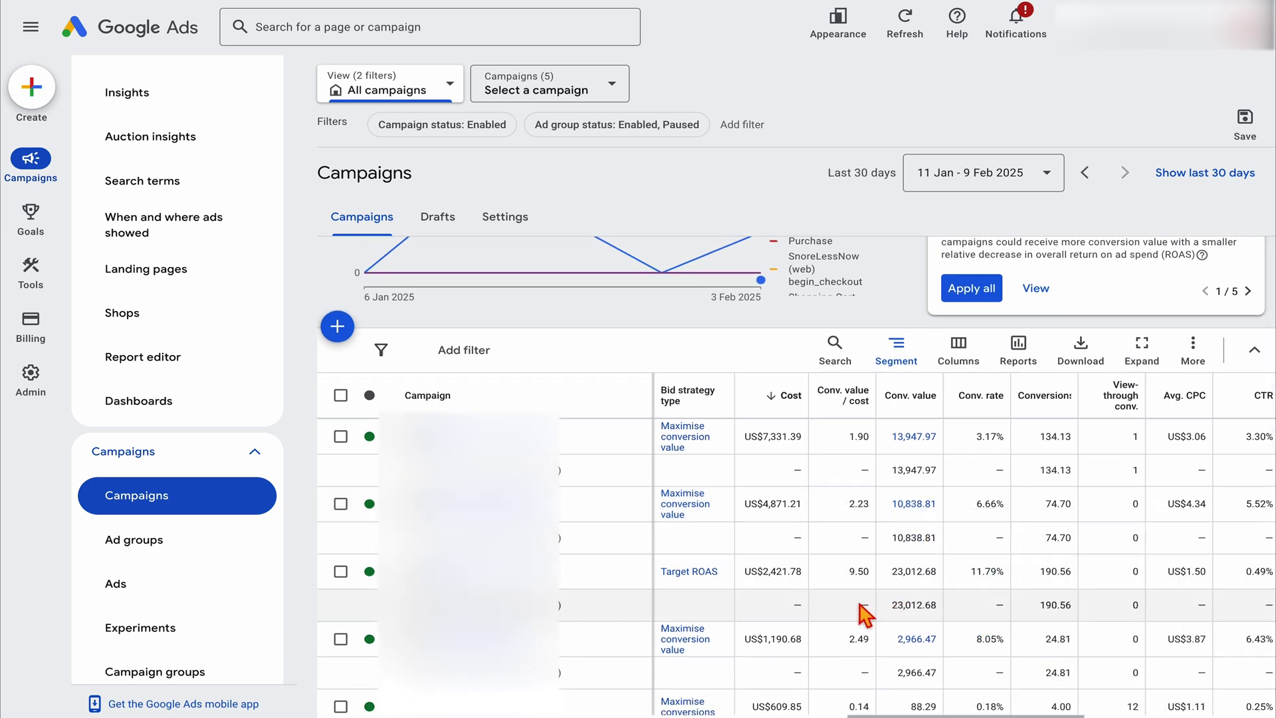
scroll(860, 652, down, 1)
Select the Target ROAS campaign row and highlight its 9.50 conversion value per cost.
click(340, 522)
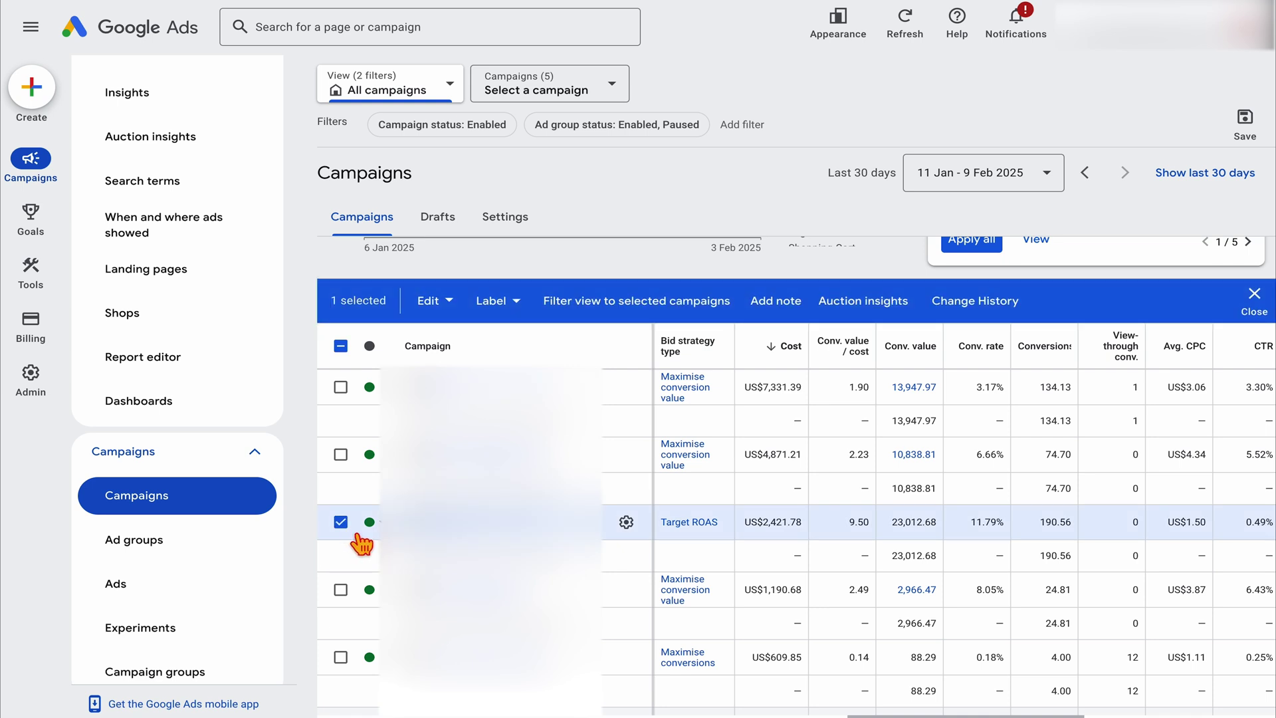
double_click(856, 525)
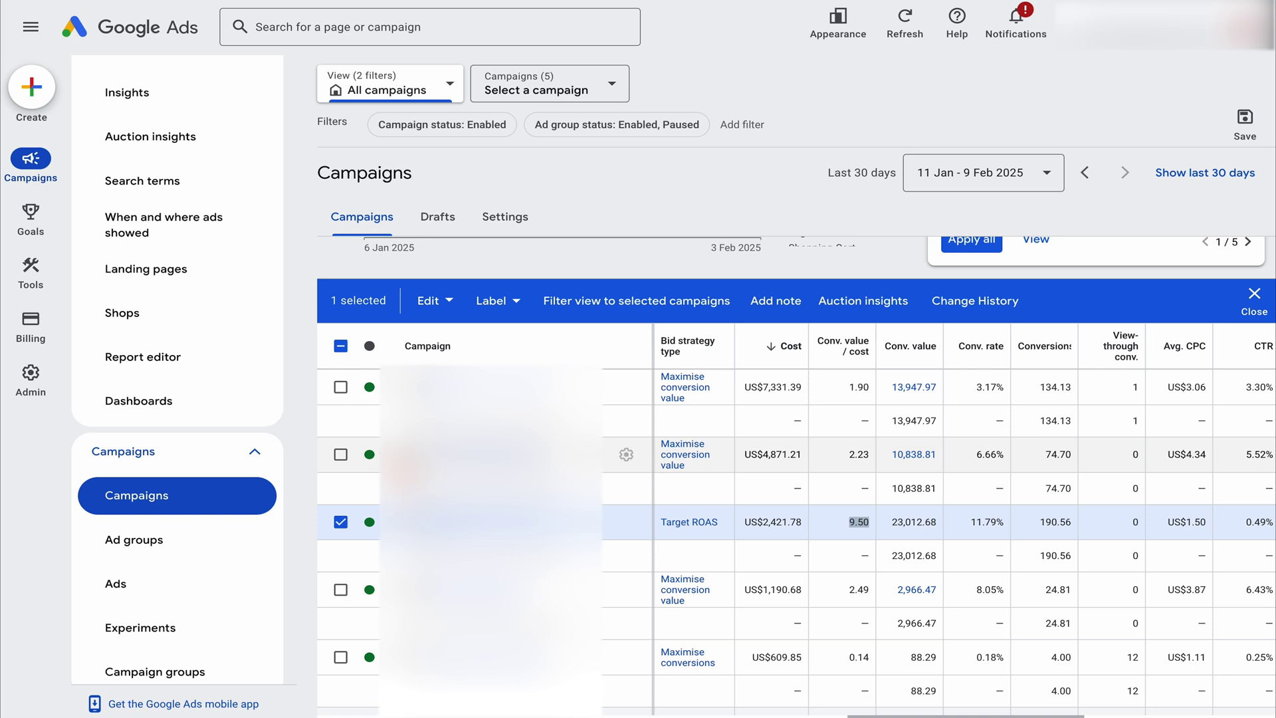
click(342, 524)
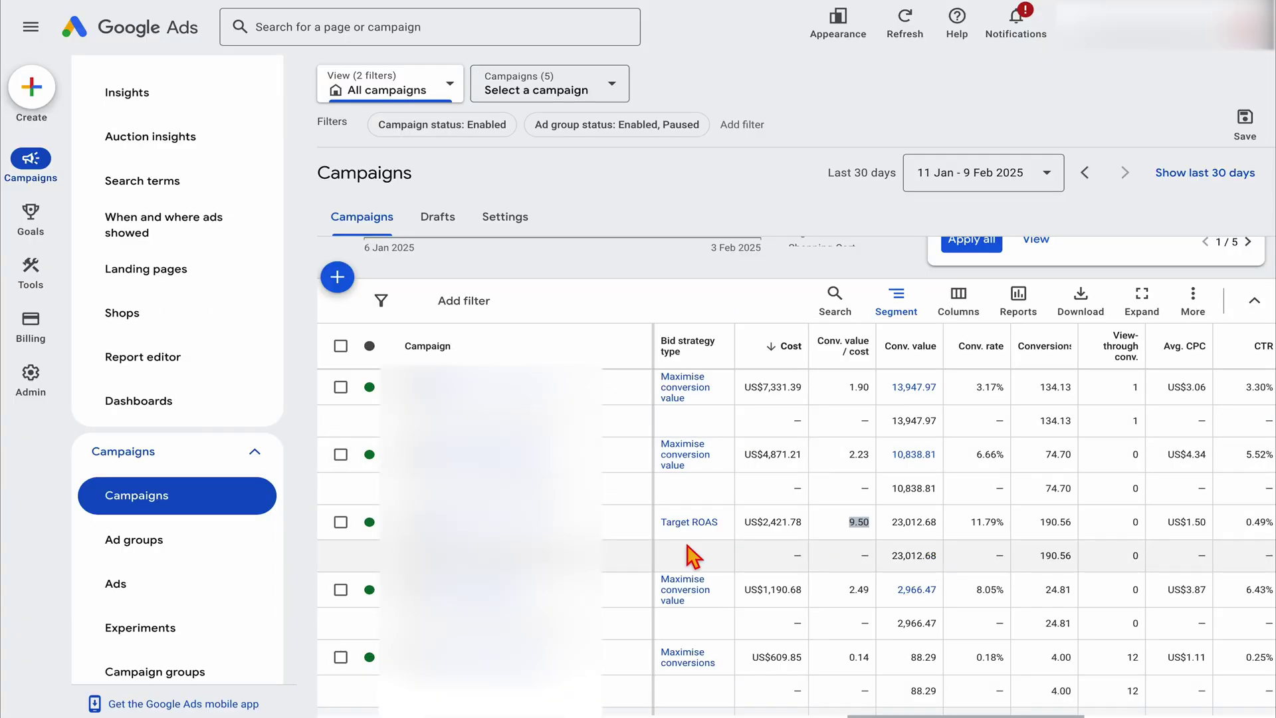
click(341, 522)
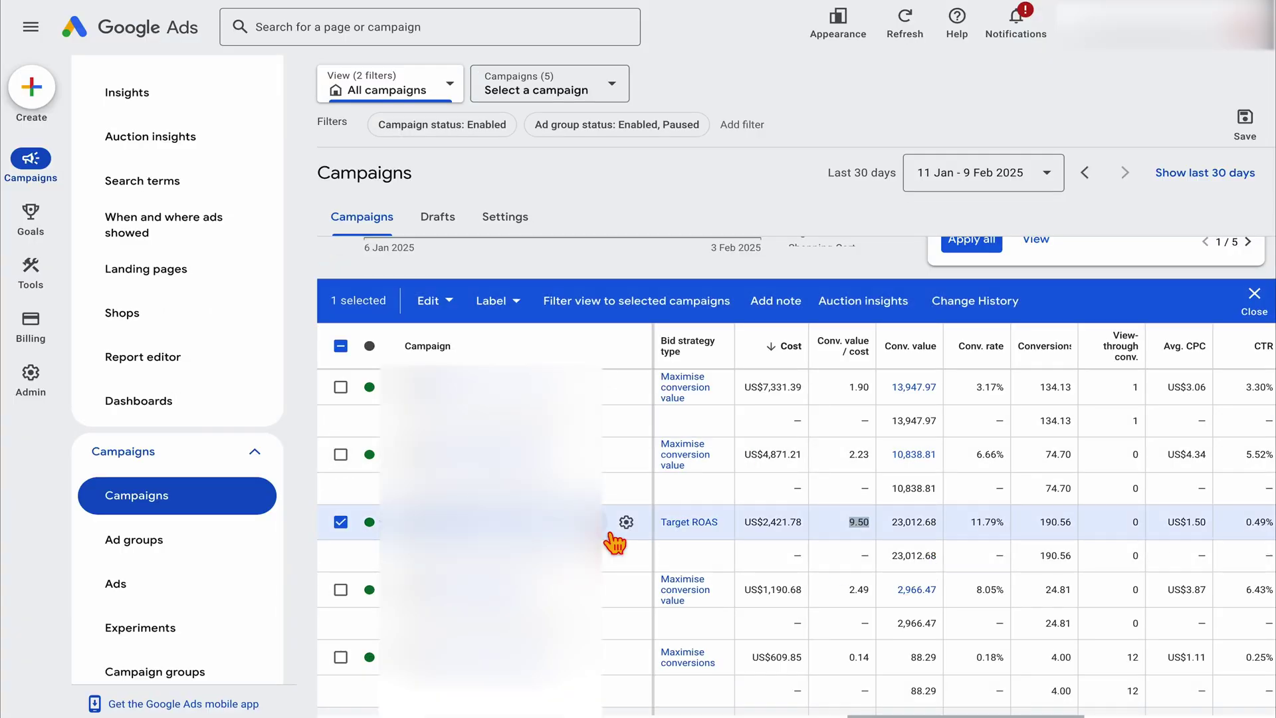
Highlight the Target ROAS campaign's 42.41% search impression share, then clear the selection.
scroll(615, 542, right, 2)
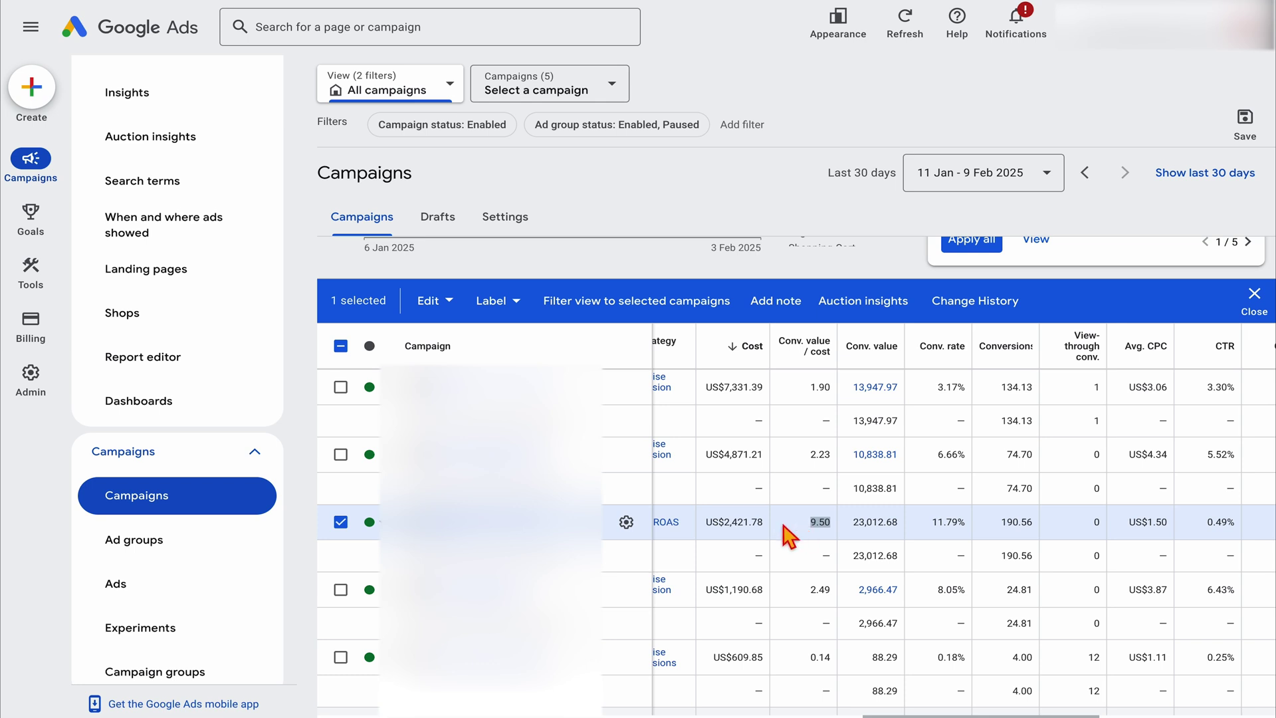
mouse_move(826, 525)
scroll(825, 525, right, 5)
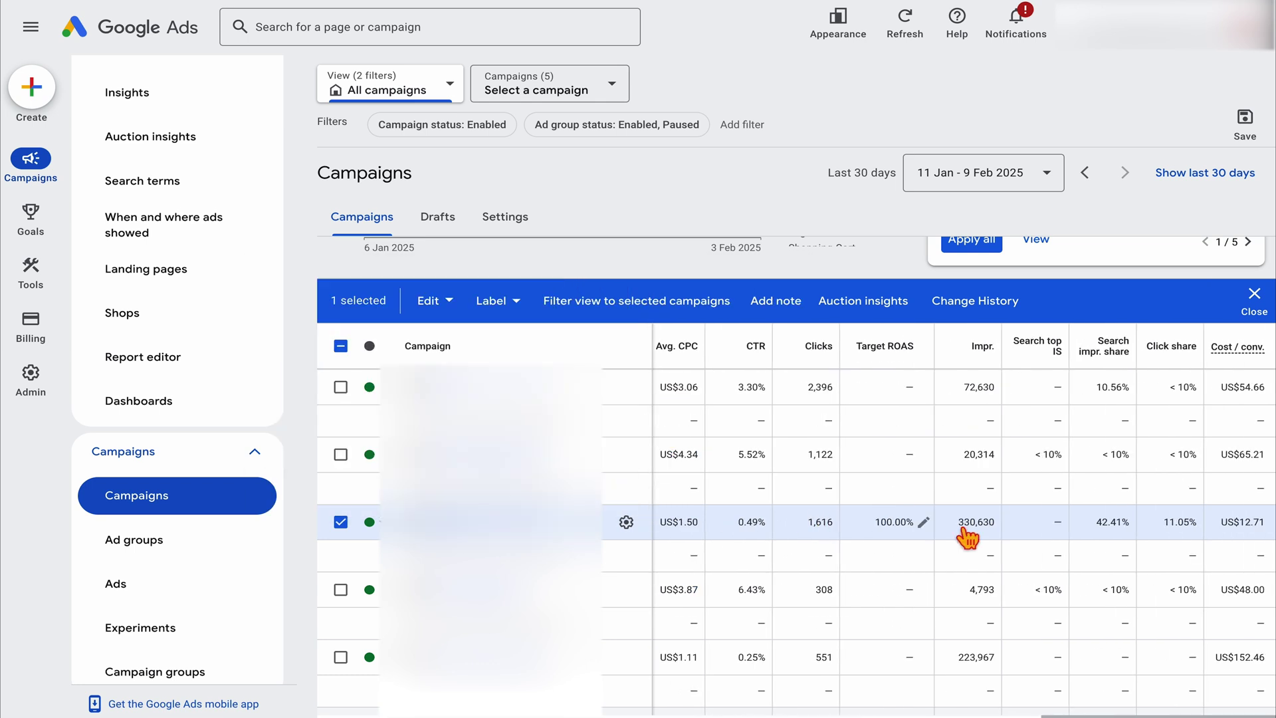
drag(1095, 525, 1134, 532)
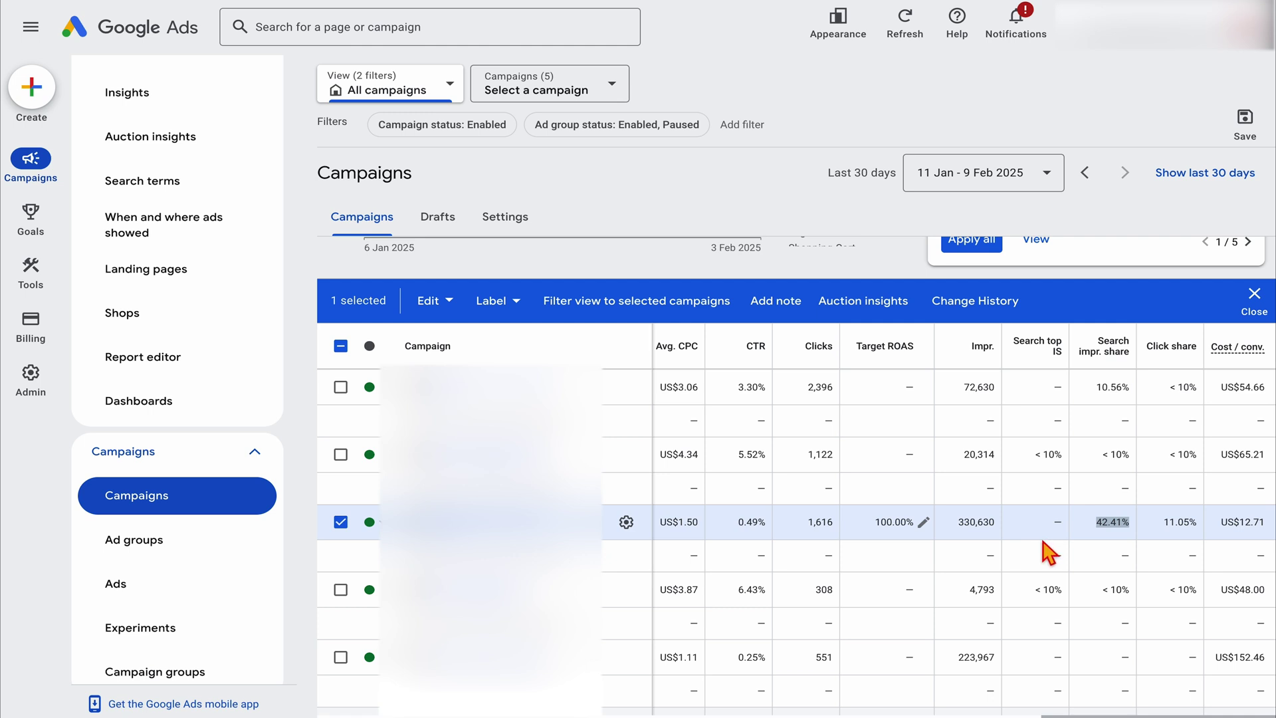
click(1256, 313)
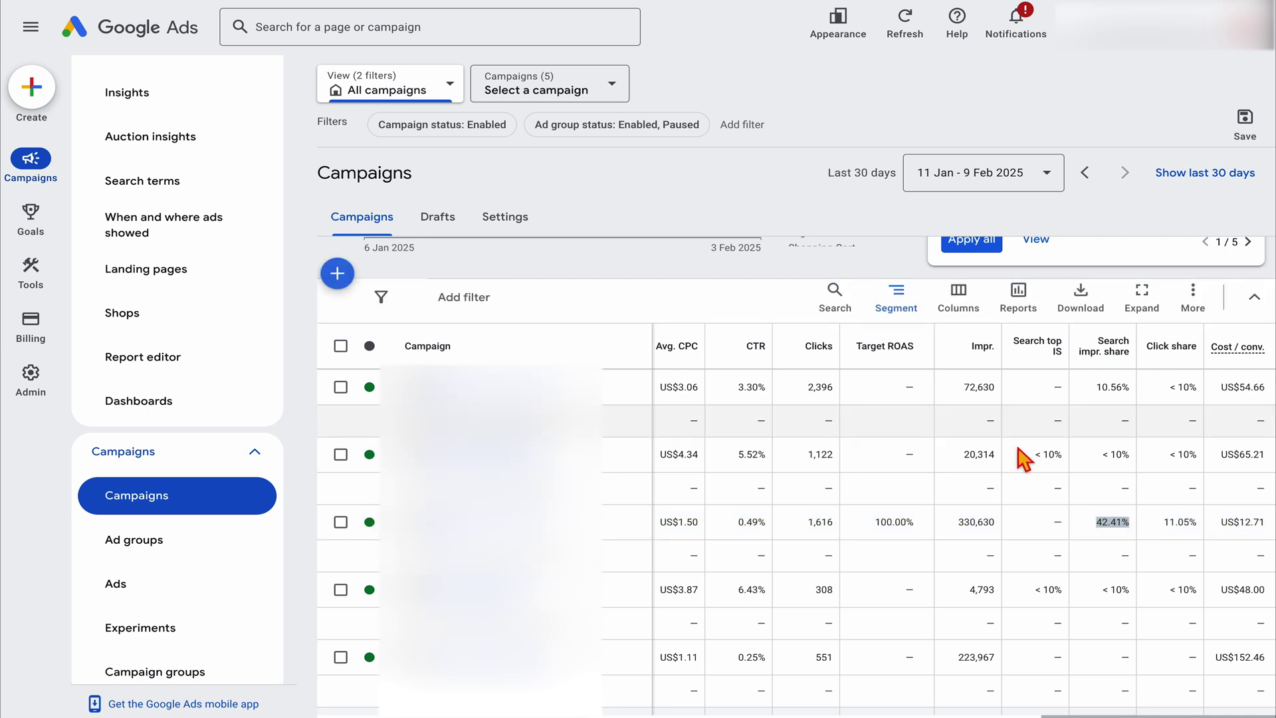
scroll(1044, 456, left, 10)
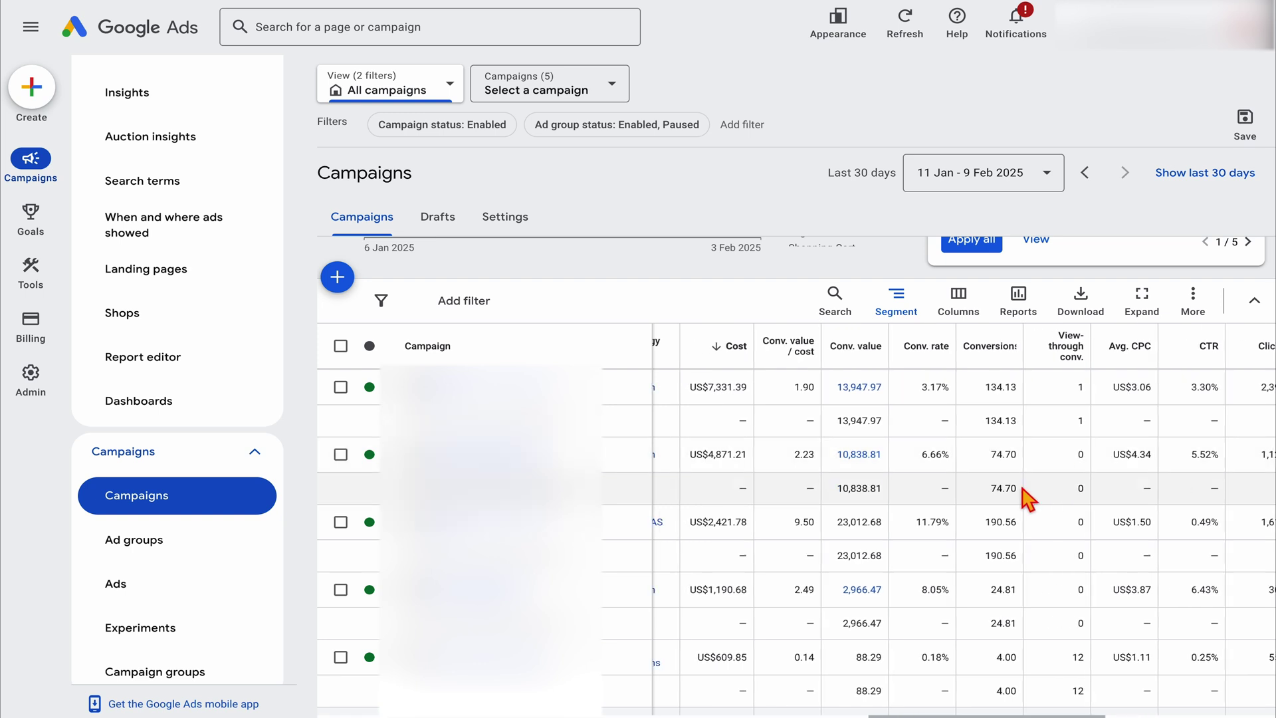
Apply a custom 6 Jan – 2 Feb 2025 date range to the campaigns.
click(1017, 181)
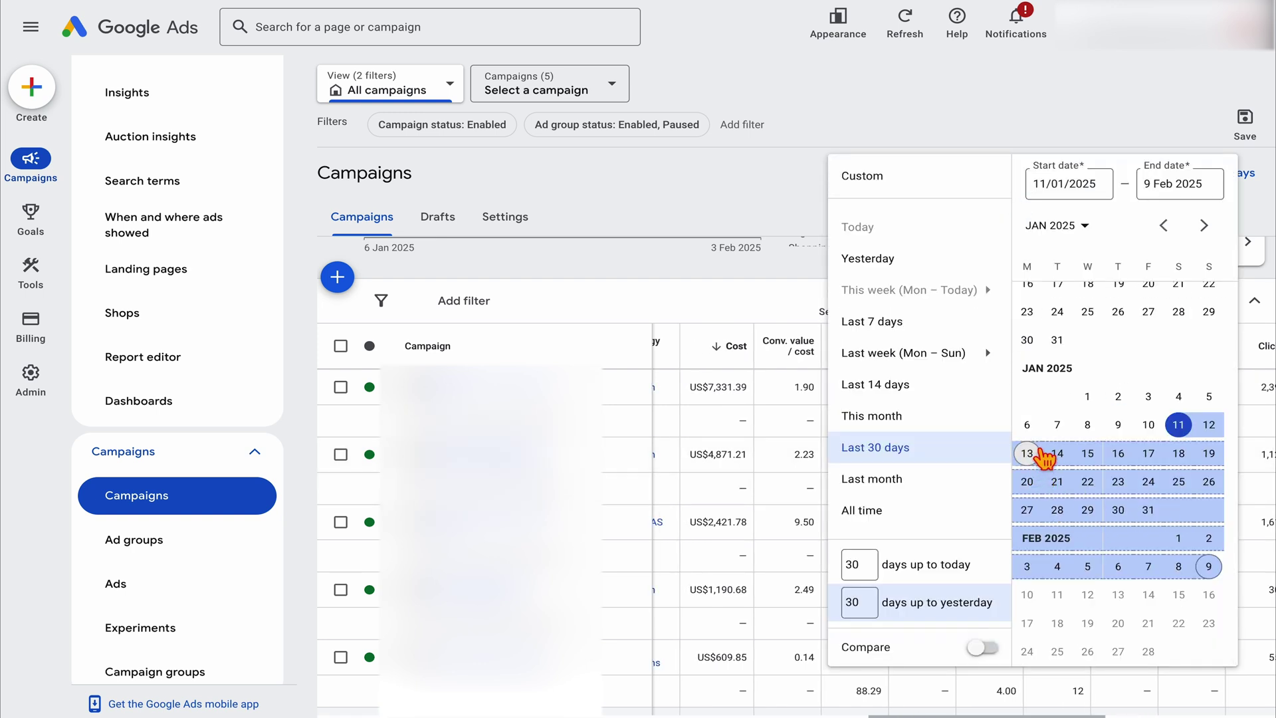
click(1028, 424)
click(1208, 538)
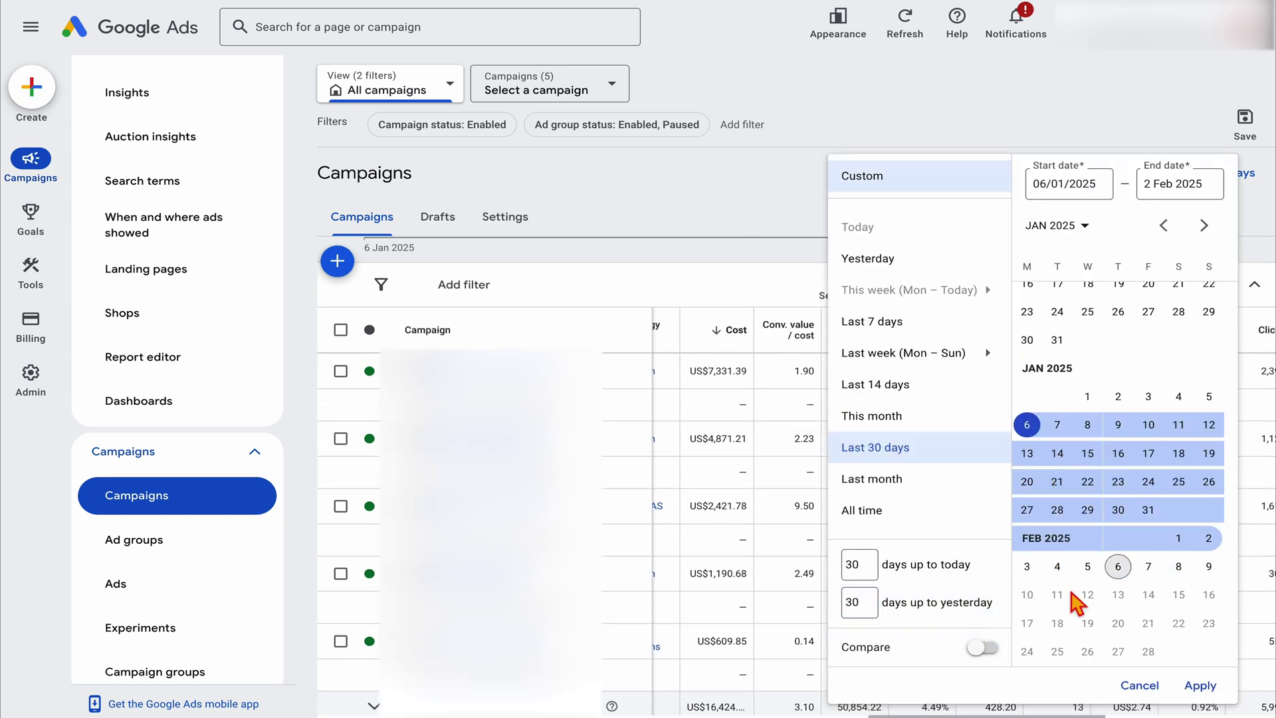
click(1200, 686)
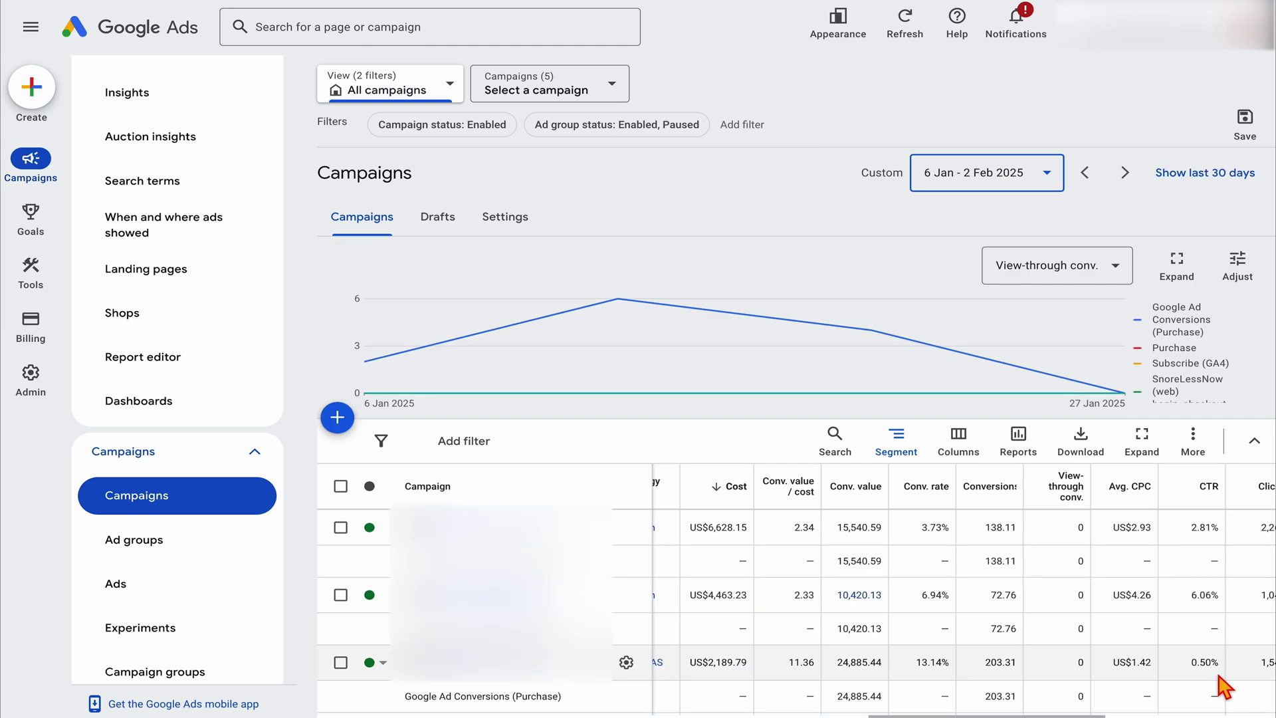
Select the 3,255.53 conversion value campaign and highlight its 6.72% CTR and 9.60% conversion rate.
scroll(924, 588, down, 1)
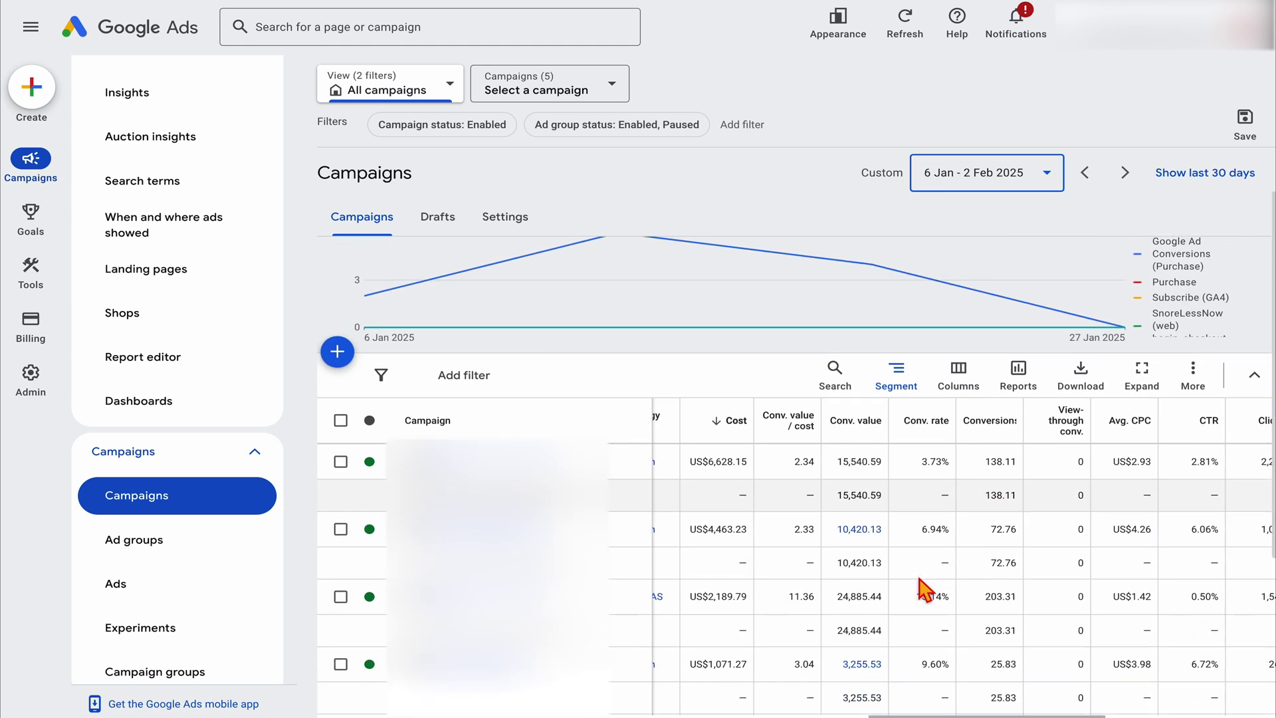
scroll(891, 591, down, 1)
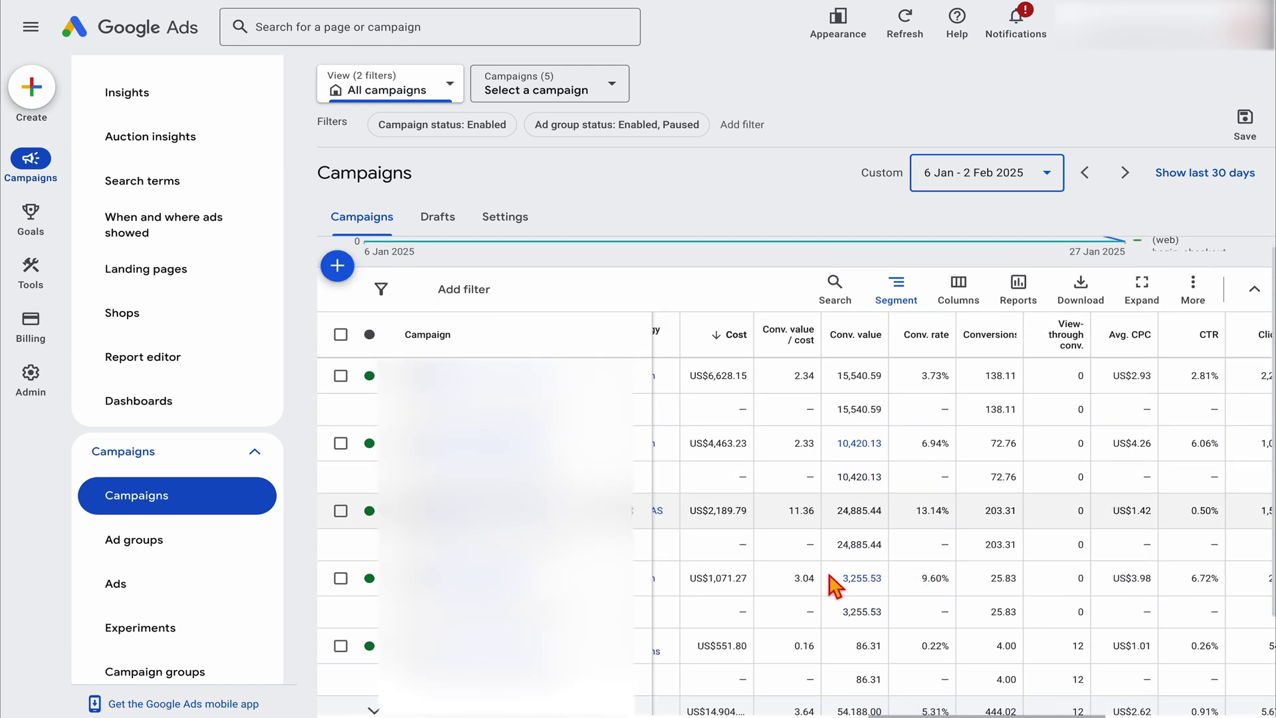
click(341, 578)
scroll(883, 592, right, 5)
double_click(898, 580)
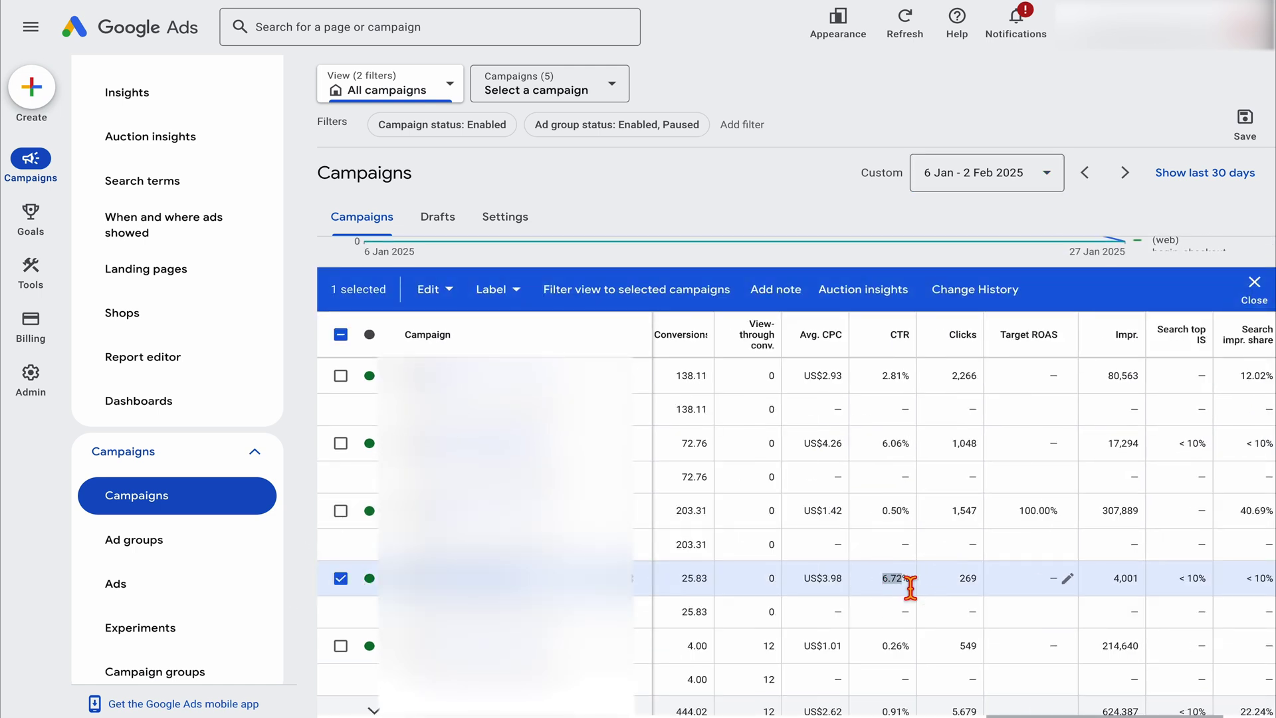
scroll(910, 588, left, 3)
double_click(839, 582)
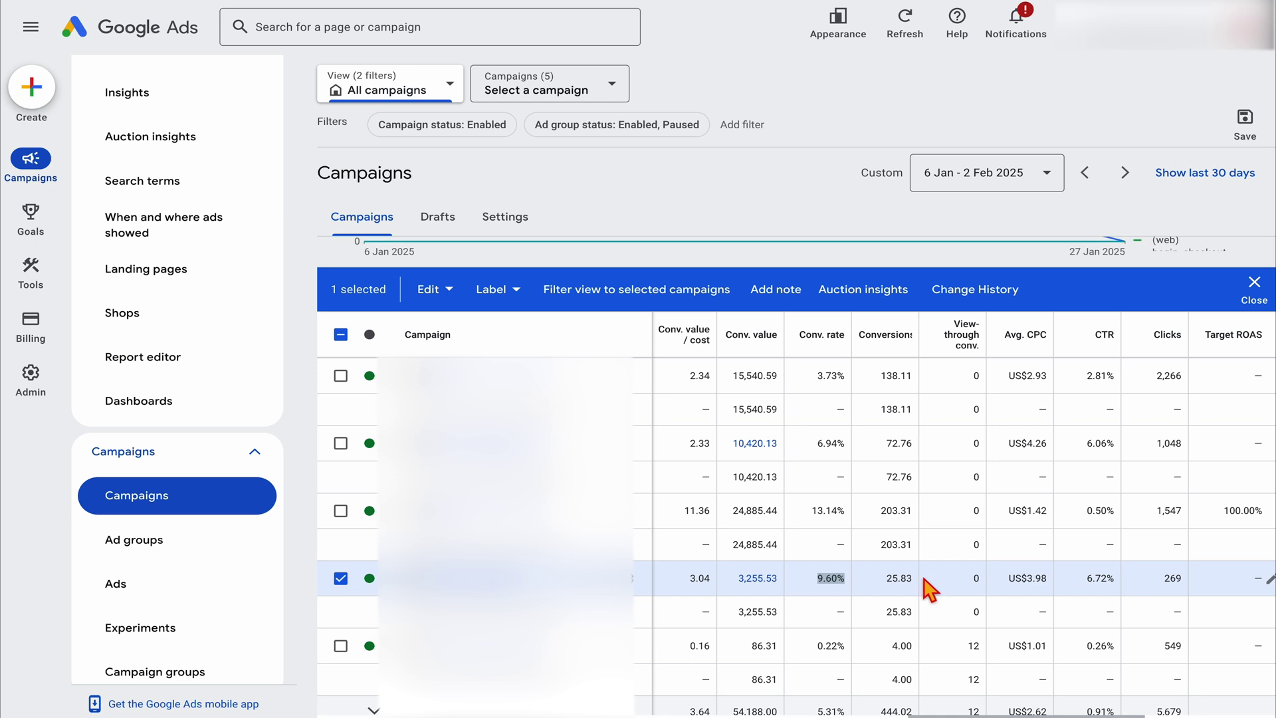
Also select the Target ROAS campaign and highlight its 13.14% conversion rate and 0.50% CTR.
click(341, 512)
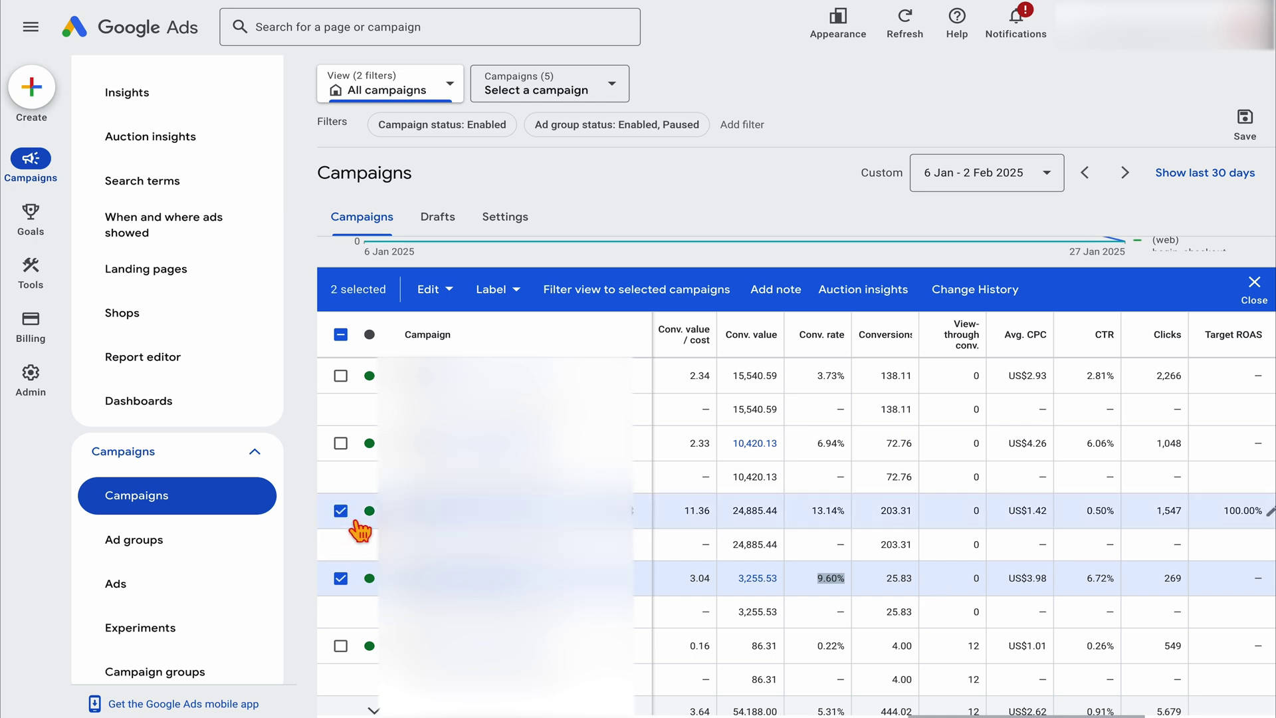
click(809, 523)
double_click(811, 522)
drag(1086, 513, 1103, 524)
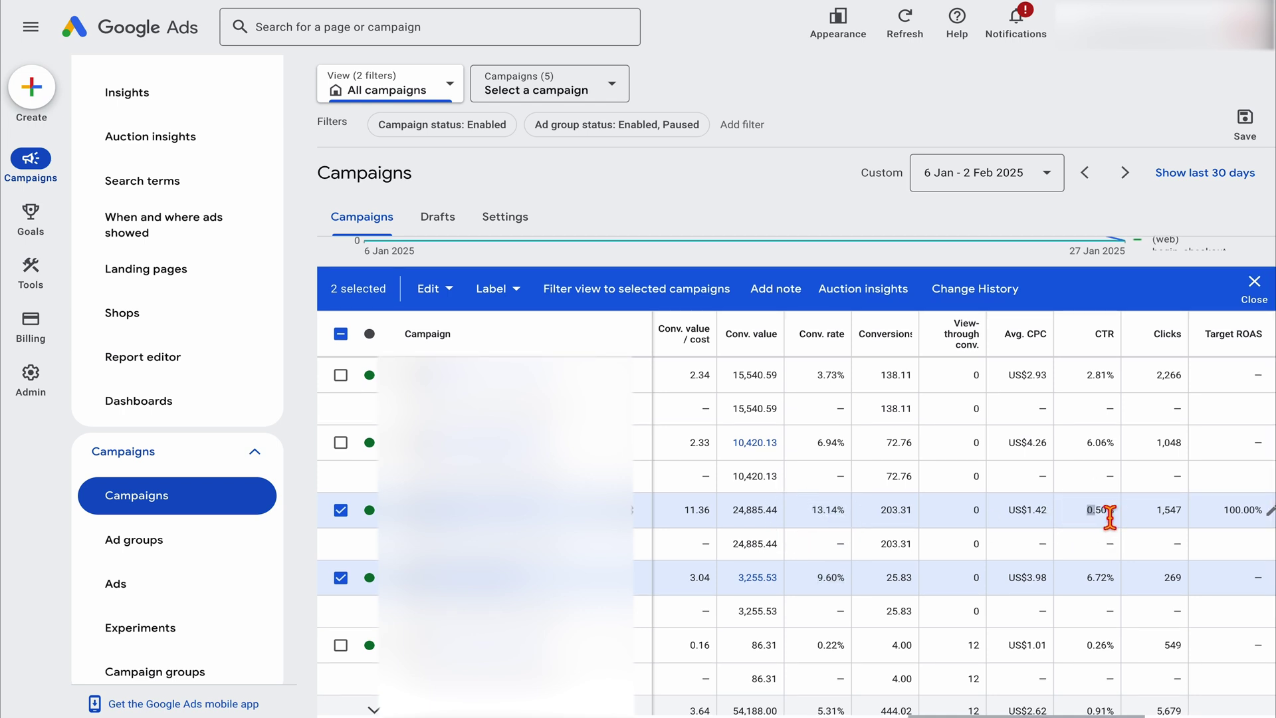